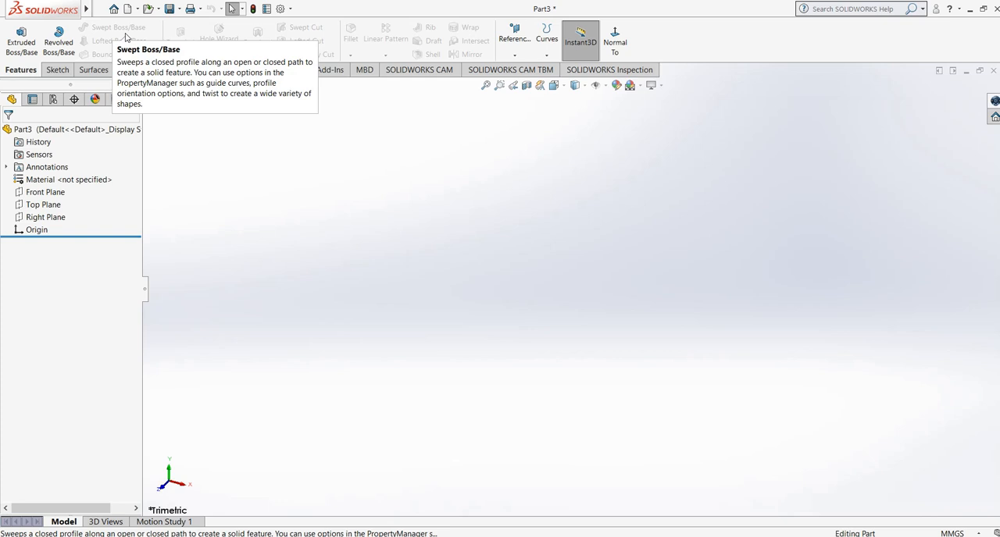
# - Start a new sketch on the Front Plane
pyautogui.click(56, 70)
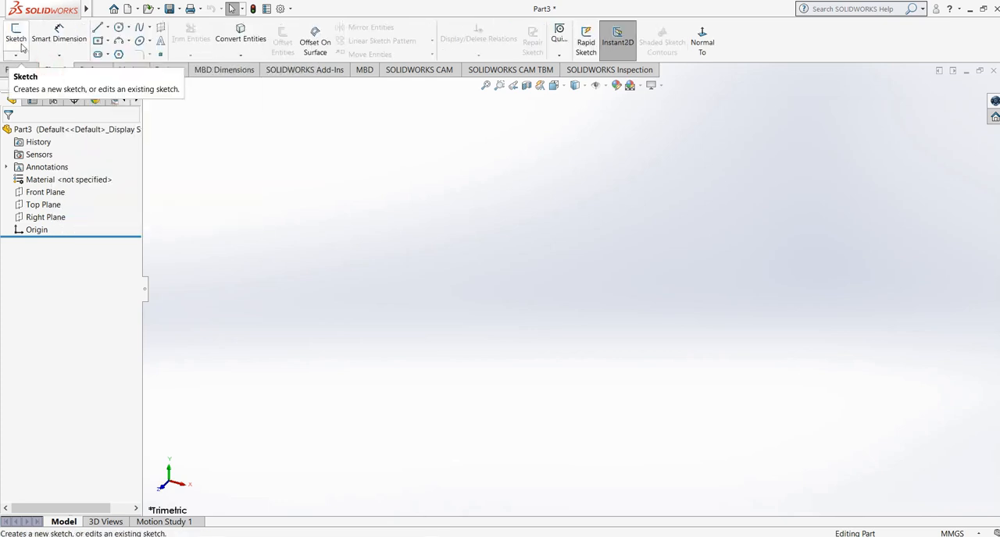
pyautogui.click(18, 39)
pyautogui.click(405, 223)
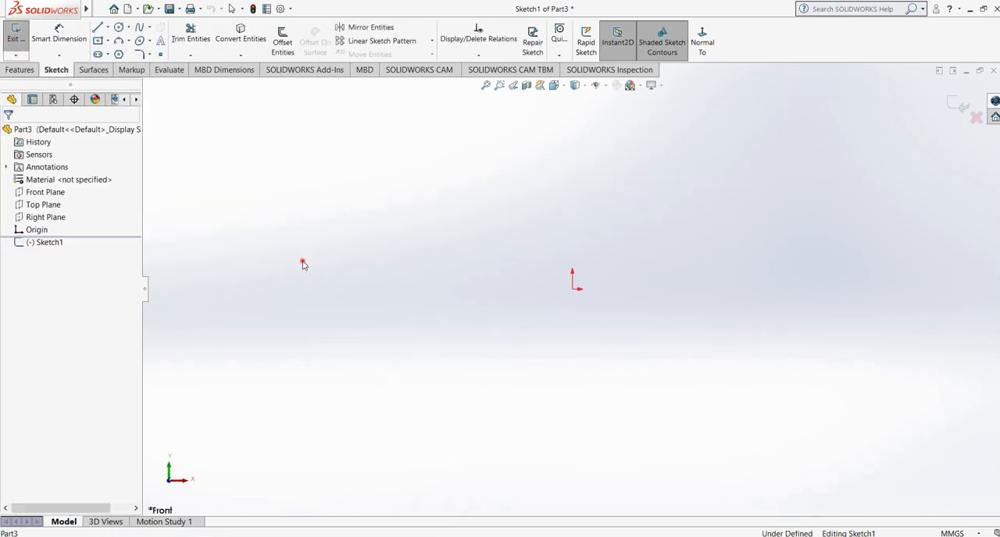
# - Draw a connected path from the origin with a vertical line about 68 mm long, a horizontal line and an upward-slanting line, and exit the sketch
pyautogui.click(98, 27)
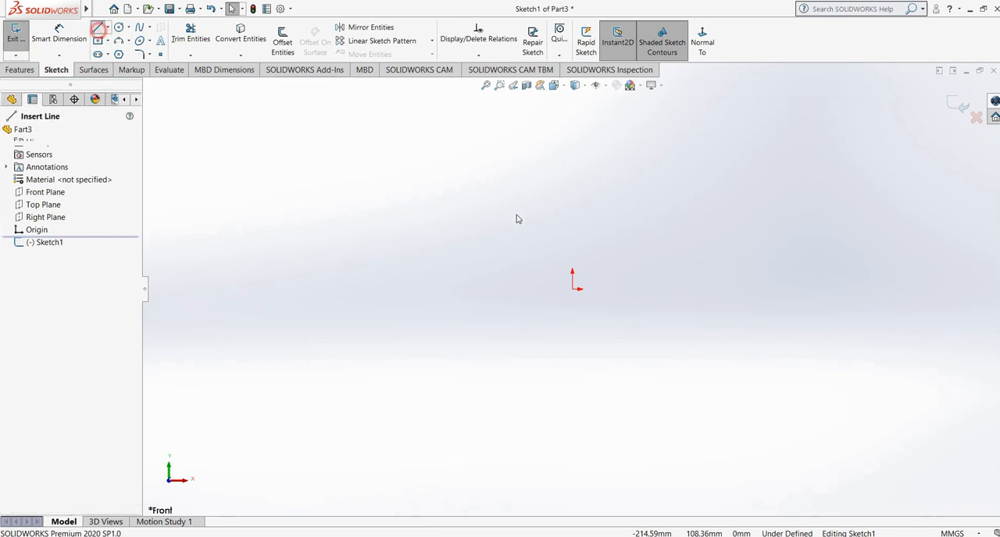
pyautogui.click(572, 291)
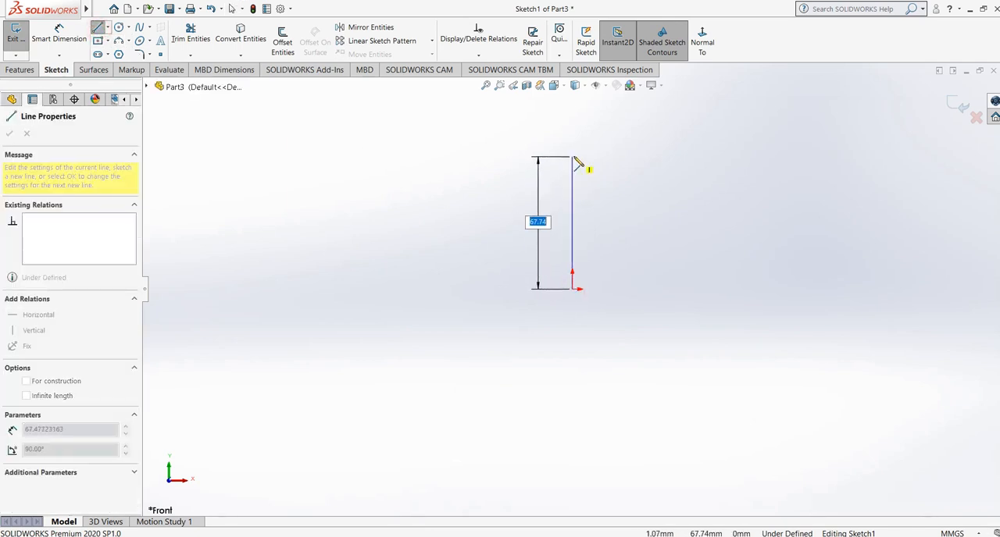
pyautogui.click(572, 155)
pyautogui.click(726, 154)
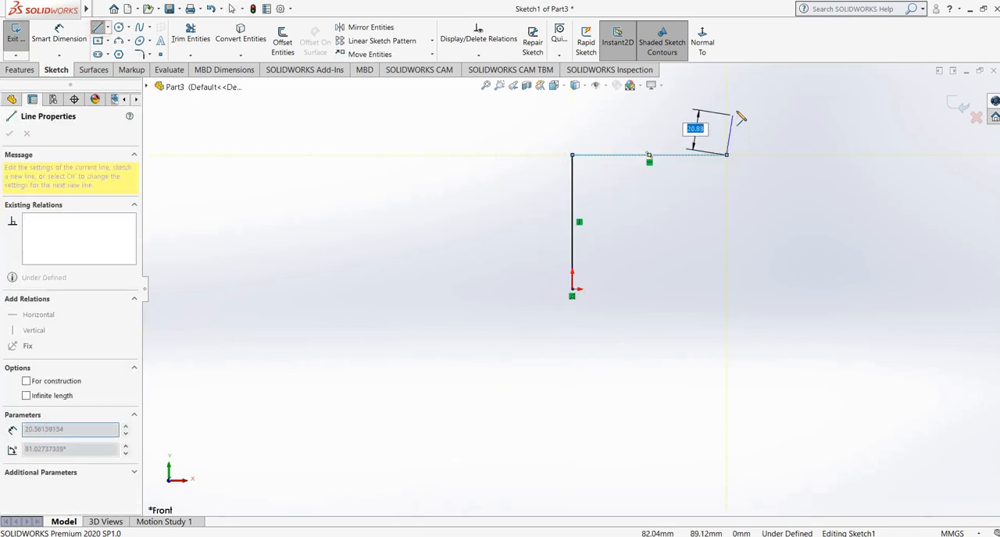
pyautogui.click(859, 92)
pyautogui.rightClick(859, 91)
pyautogui.click(872, 98)
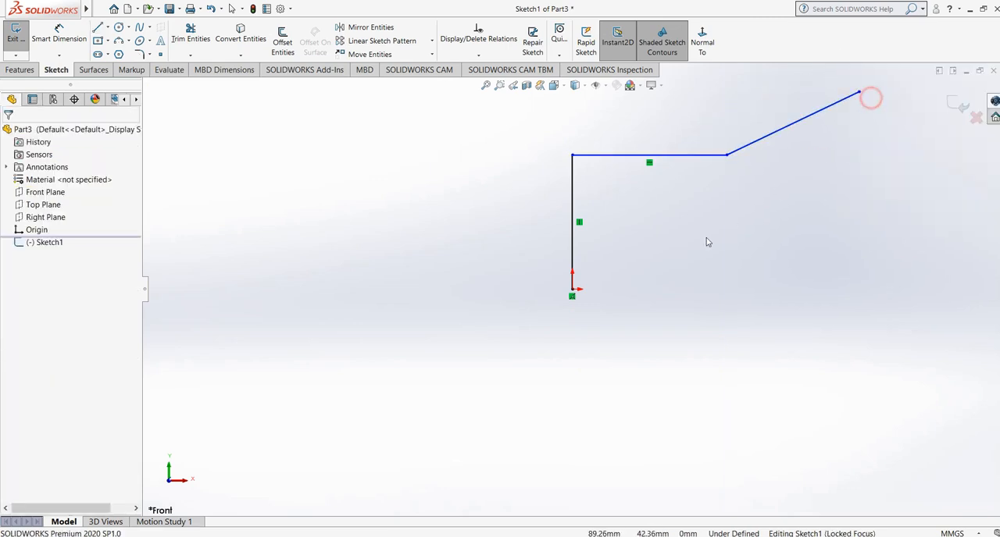
pyautogui.scroll(2, 675, 279)
pyautogui.scroll(1, 682, 206)
pyautogui.moveTo(674, 237)
pyautogui.mouseDown(button='middle')
pyautogui.moveTo(648, 264)
pyautogui.moveTo(654, 240)
pyautogui.moveTo(725, 297)
pyautogui.moveTo(697, 289)
pyautogui.mouseUp(button='middle')
pyautogui.scroll(-2, 652, 199)
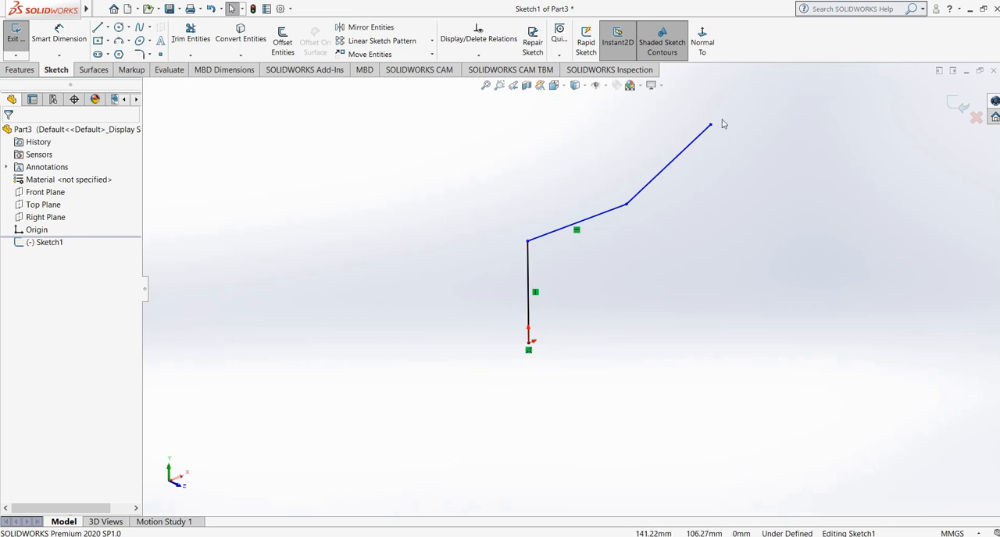
pyautogui.click(959, 107)
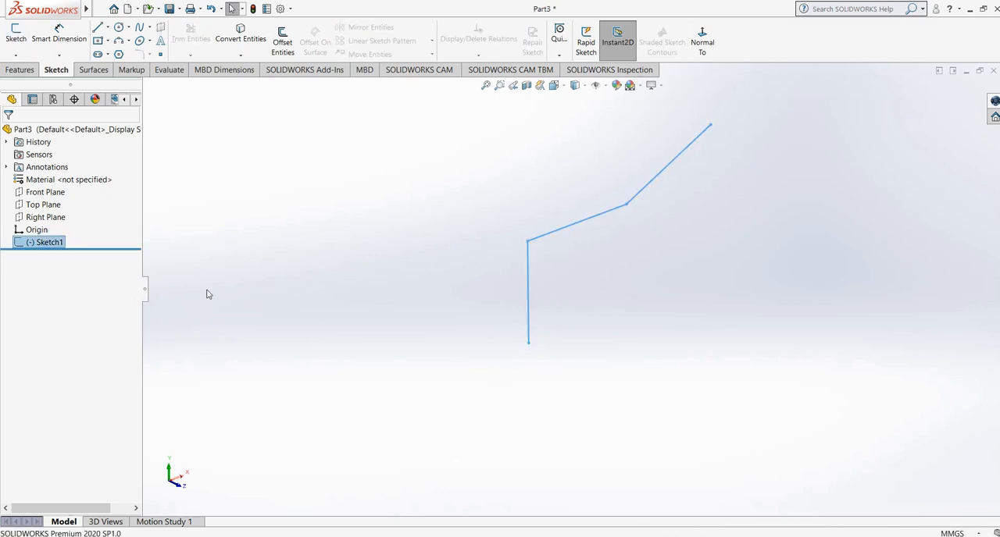
# - Examine how the path sketch lies relative to the Front, Top and Right planes from several angles
pyautogui.moveTo(376, 225); pyautogui.dragTo(366, 255, button='middle')
pyautogui.scroll(-2, 533, 190)
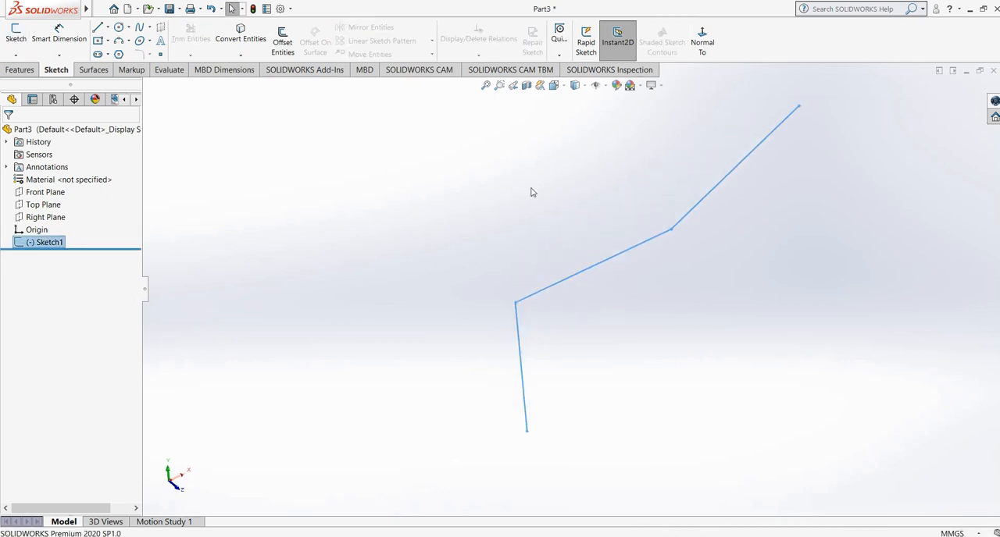
pyautogui.moveTo(516, 244); pyautogui.dragTo(525, 206, button='middle')
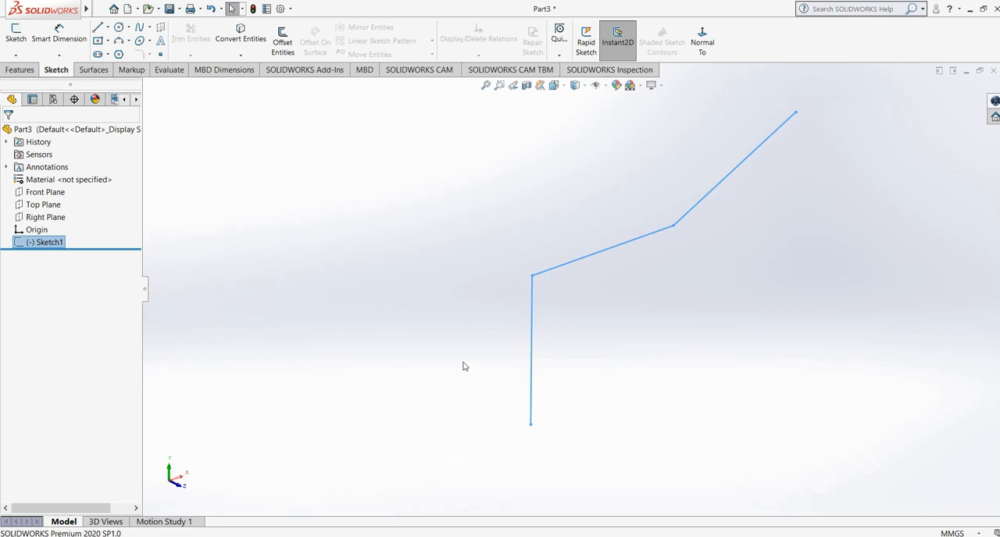
pyautogui.click(785, 352)
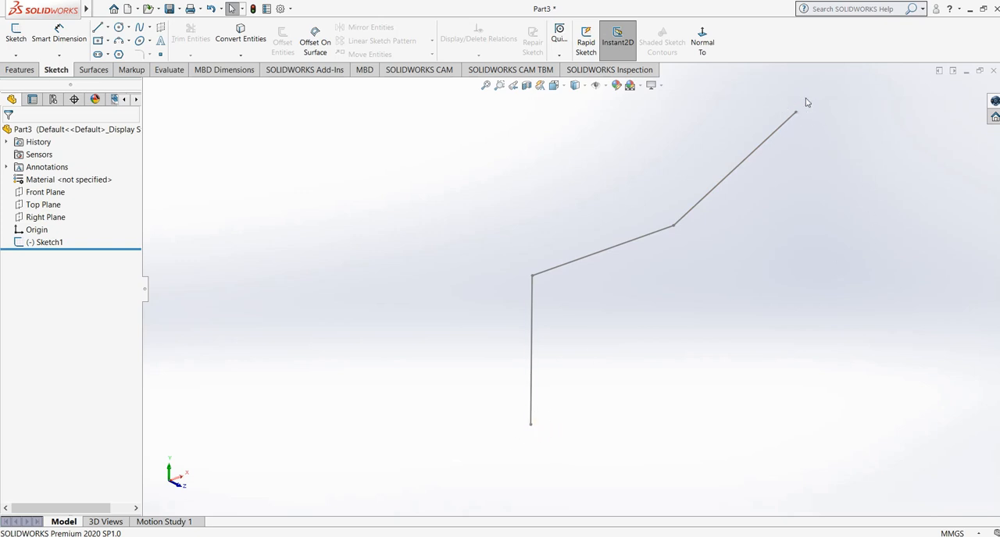
pyautogui.click(43, 192)
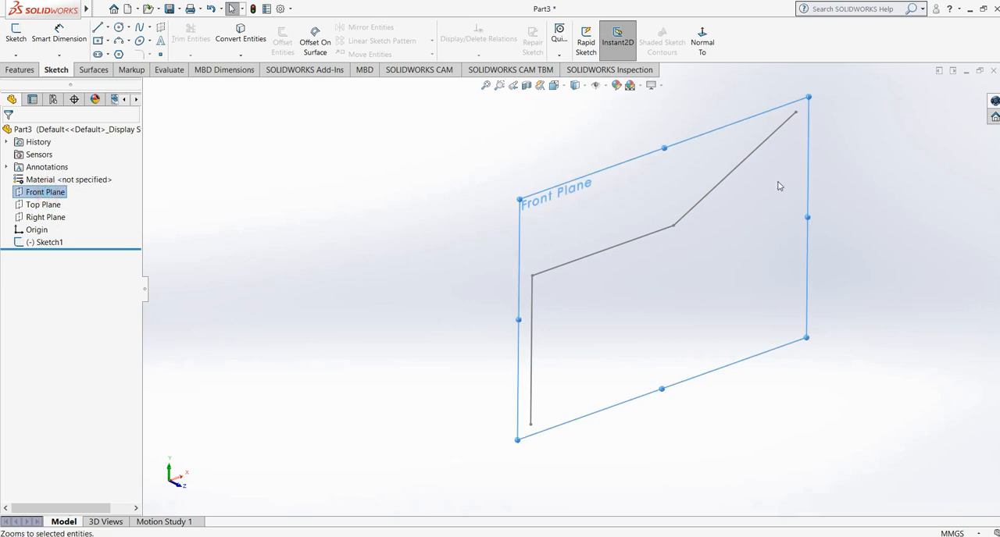
pyautogui.click(351, 247)
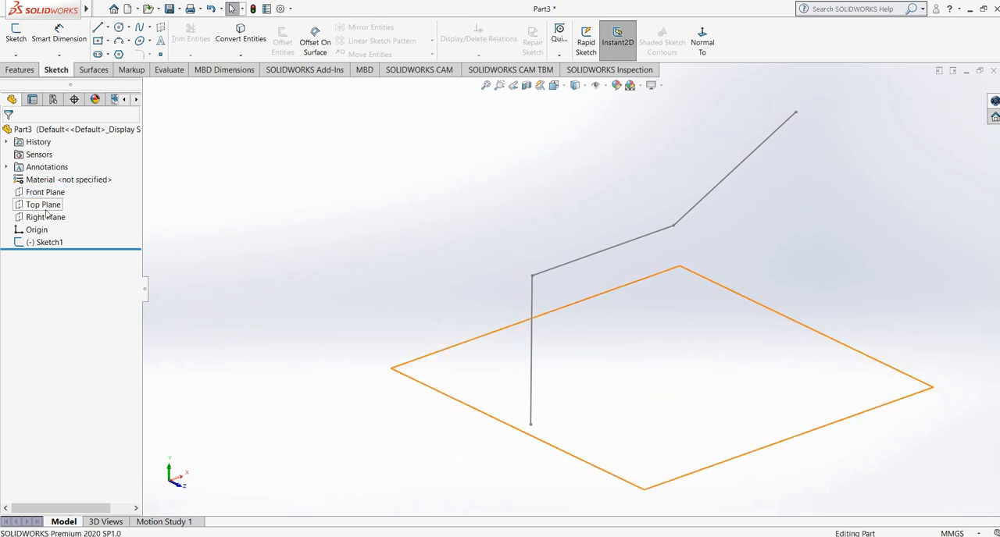
pyautogui.click(43, 204)
pyautogui.moveTo(373, 273)
pyautogui.mouseDown(button='middle')
pyautogui.moveTo(357, 271)
pyautogui.moveTo(337, 230)
pyautogui.moveTo(386, 273)
pyautogui.mouseUp(button='middle')
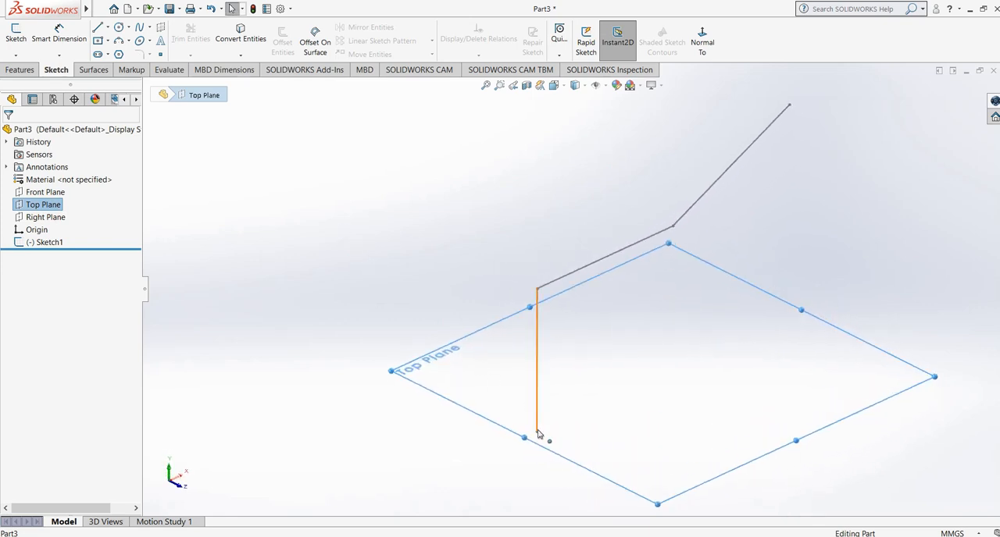
pyautogui.click(55, 220)
pyautogui.moveTo(404, 253); pyautogui.dragTo(455, 182, button='middle')
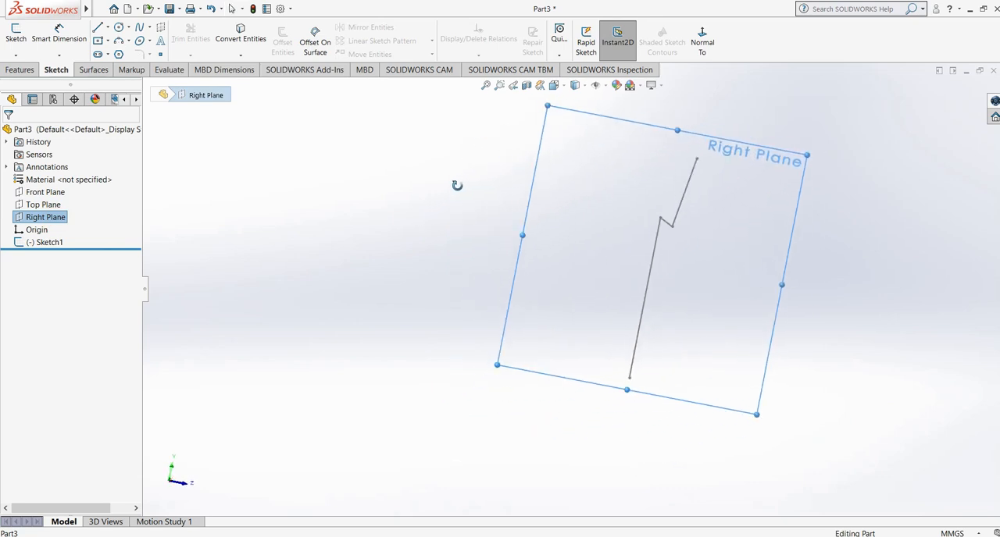
pyautogui.moveTo(542, 245)
pyautogui.mouseDown(button='middle')
pyautogui.moveTo(495, 268)
pyautogui.moveTo(487, 290)
pyautogui.moveTo(393, 217)
pyautogui.mouseUp(button='middle')
pyautogui.click(393, 217)
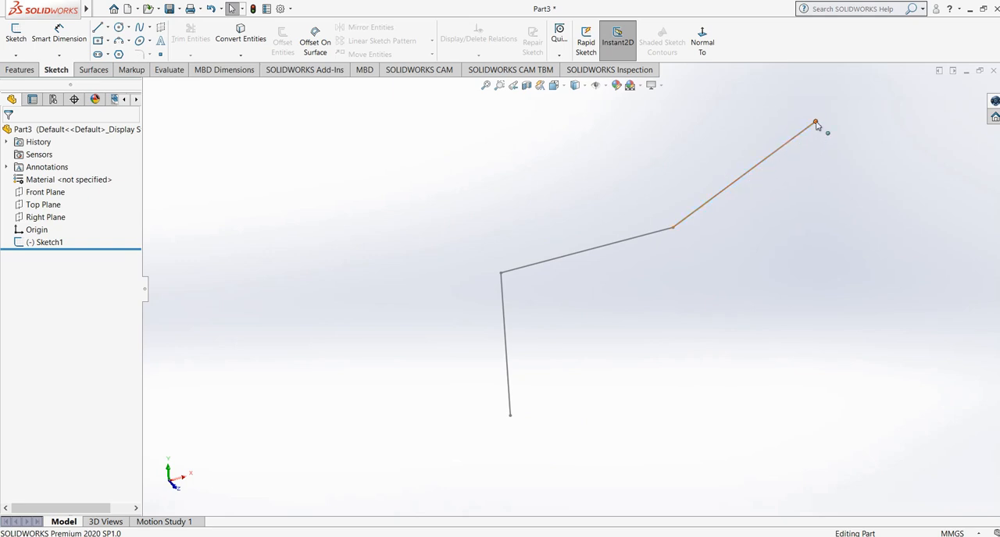
pyautogui.moveTo(713, 245)
pyautogui.mouseDown(button='middle')
pyautogui.moveTo(645, 328)
pyautogui.moveTo(646, 314)
pyautogui.mouseUp(button='middle')
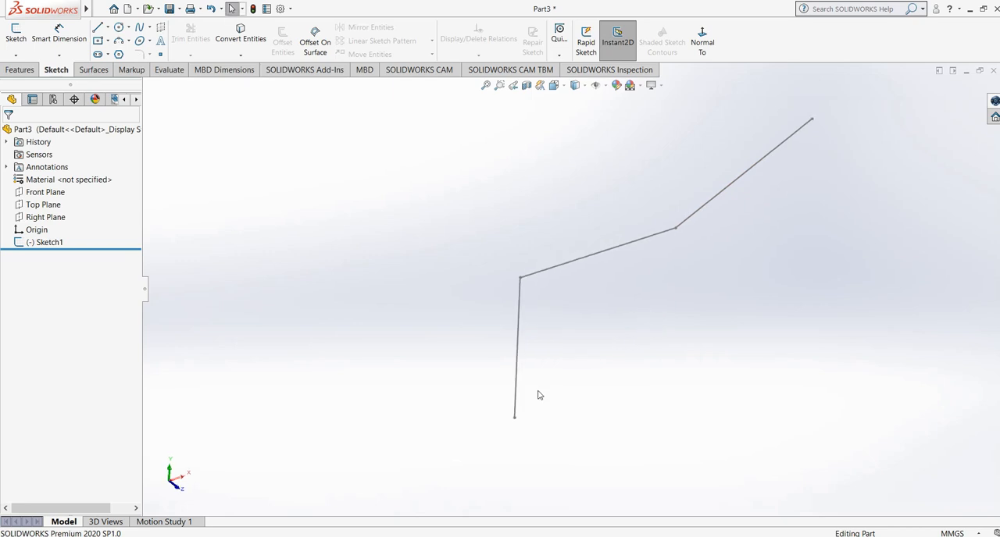
pyautogui.moveTo(538, 395)
pyautogui.mouseDown(button='middle')
pyautogui.moveTo(524, 357)
pyautogui.moveTo(506, 385)
pyautogui.mouseUp(button='middle')
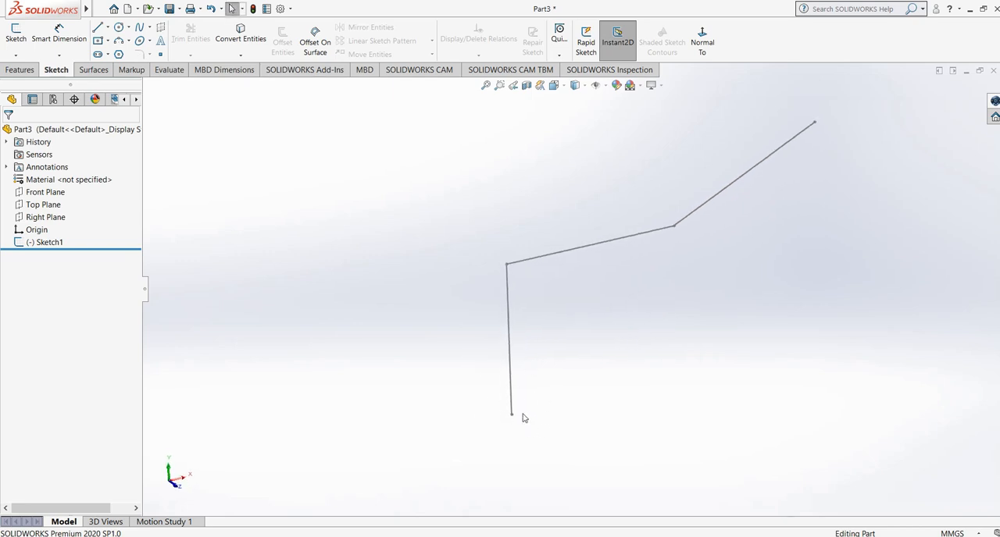
# - Start a second sketch on the Top Plane, at the lower end of the path
pyautogui.click(41, 204)
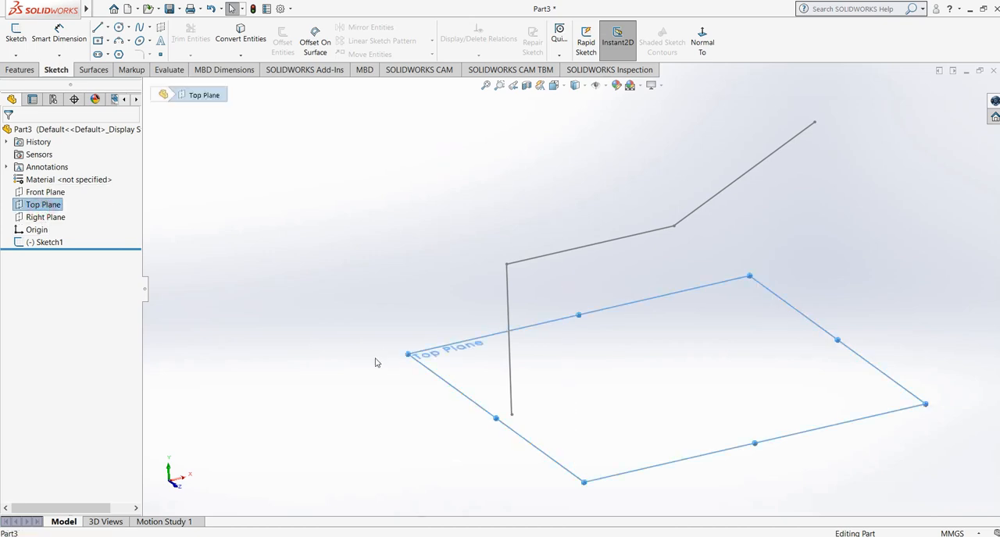
pyautogui.moveTo(375, 362); pyautogui.dragTo(379, 367, button='middle')
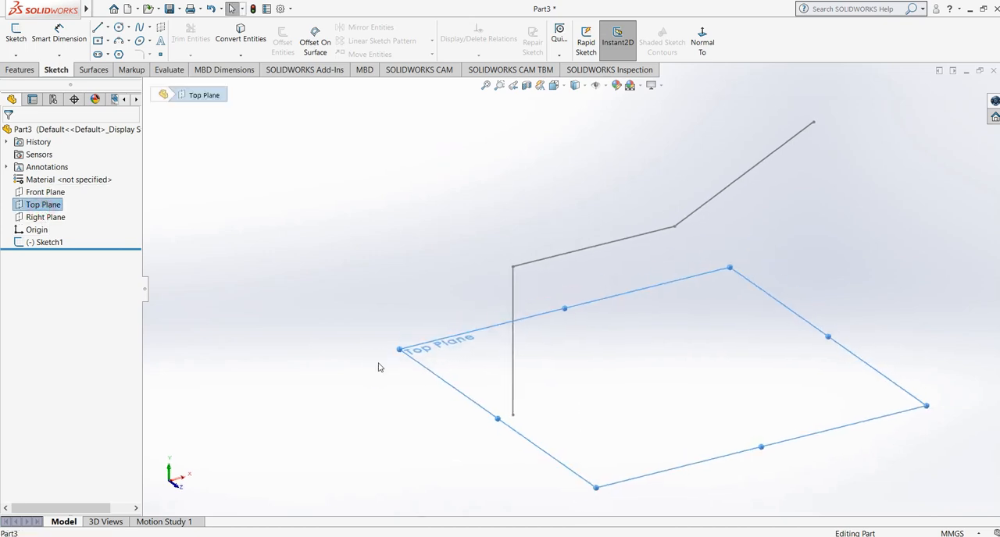
pyautogui.click(16, 33)
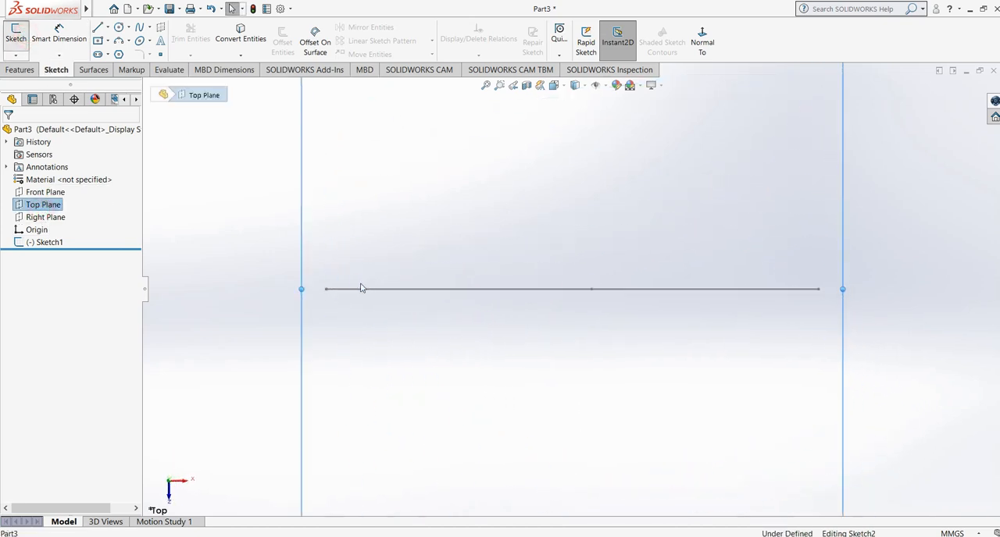
pyautogui.click(97, 8)
pyautogui.click(320, 126)
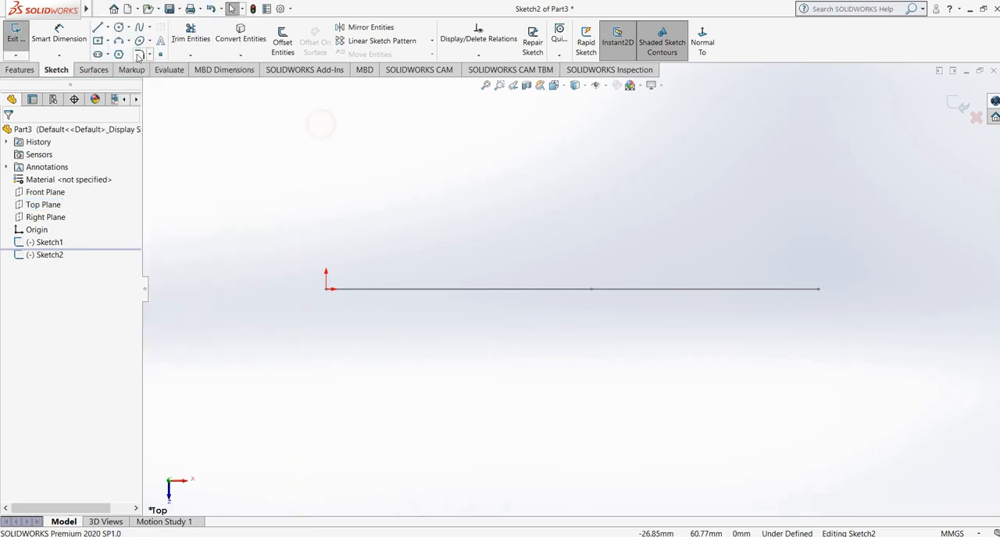
# - Draw a center rectangle of about 23 by 18 mm centred on the origin and exit the sketch
pyautogui.click(101, 42)
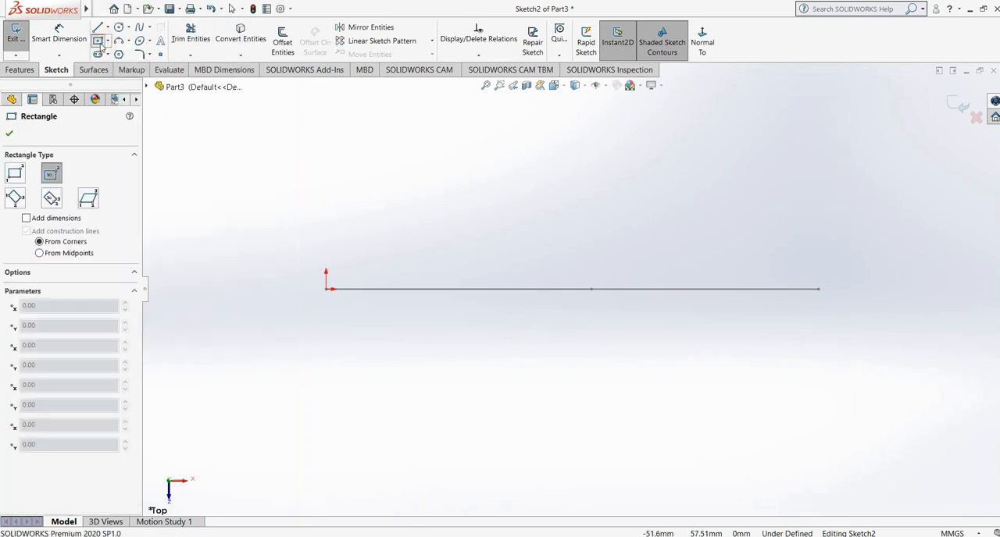
pyautogui.click(326, 289)
pyautogui.click(364, 319)
pyautogui.moveTo(399, 276)
pyautogui.mouseDown(button='middle')
pyautogui.moveTo(457, 201)
pyautogui.moveTo(537, 260)
pyautogui.moveTo(400, 196)
pyautogui.moveTo(439, 179)
pyautogui.moveTo(429, 188)
pyautogui.mouseUp(button='middle')
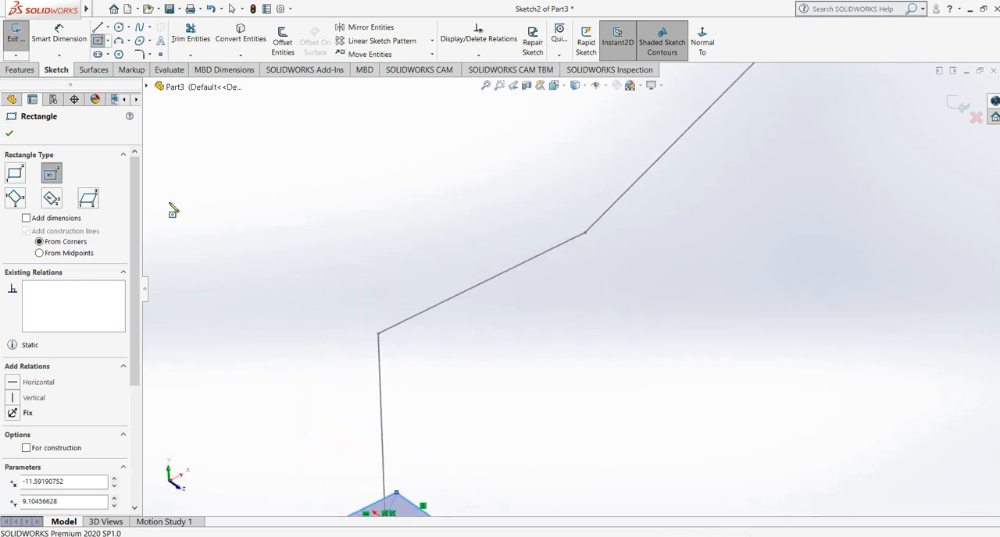
pyautogui.click(9, 134)
pyautogui.moveTo(313, 235); pyautogui.dragTo(399, 232, button='middle')
pyautogui.click(533, 302)
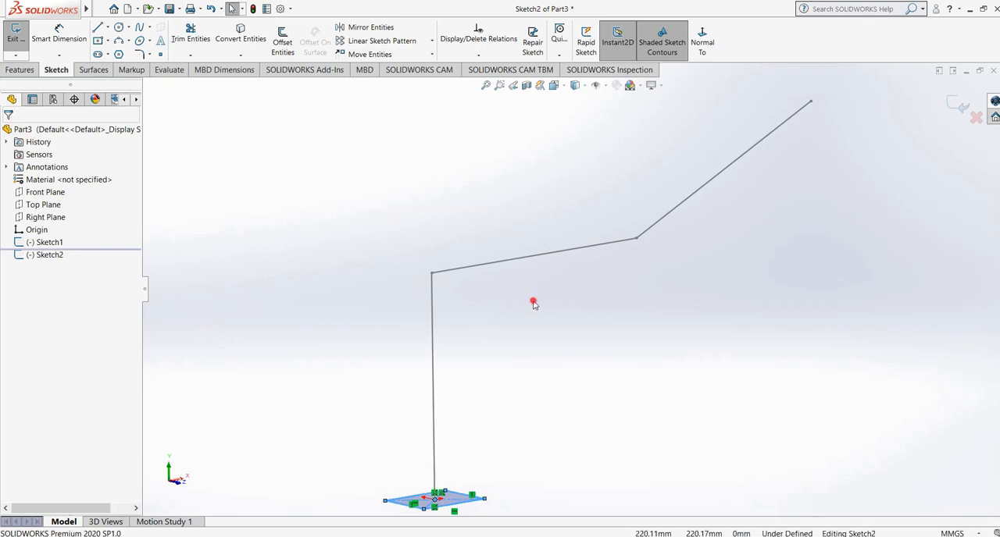
pyautogui.moveTo(503, 389); pyautogui.dragTo(497, 402, button='middle')
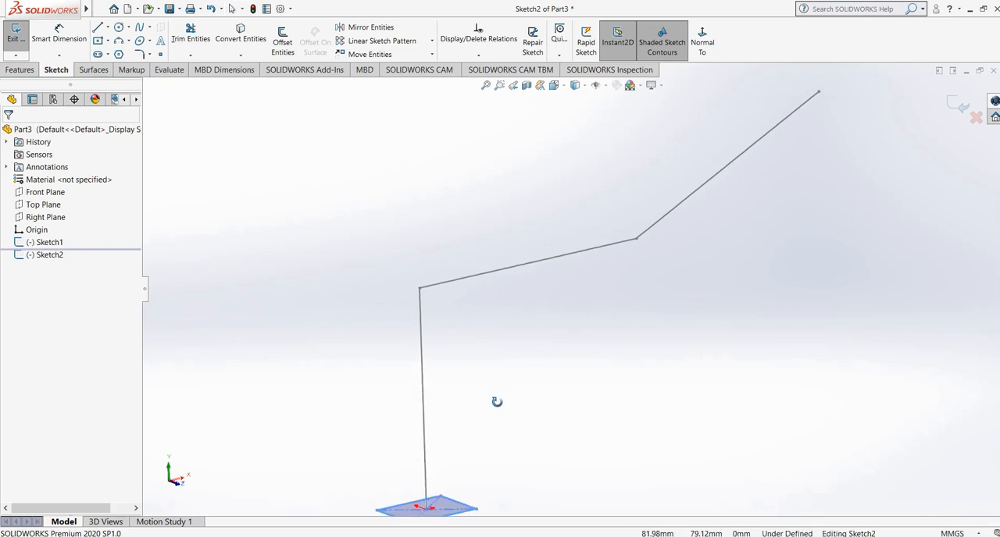
pyautogui.click(958, 105)
# - Inspect the path sketch and the rectangle sketch by highlighting each in turn in the 3D view
pyautogui.moveTo(596, 282)
pyautogui.mouseDown(button='middle')
pyautogui.moveTo(562, 289)
pyautogui.moveTo(561, 306)
pyautogui.mouseUp(button='middle')
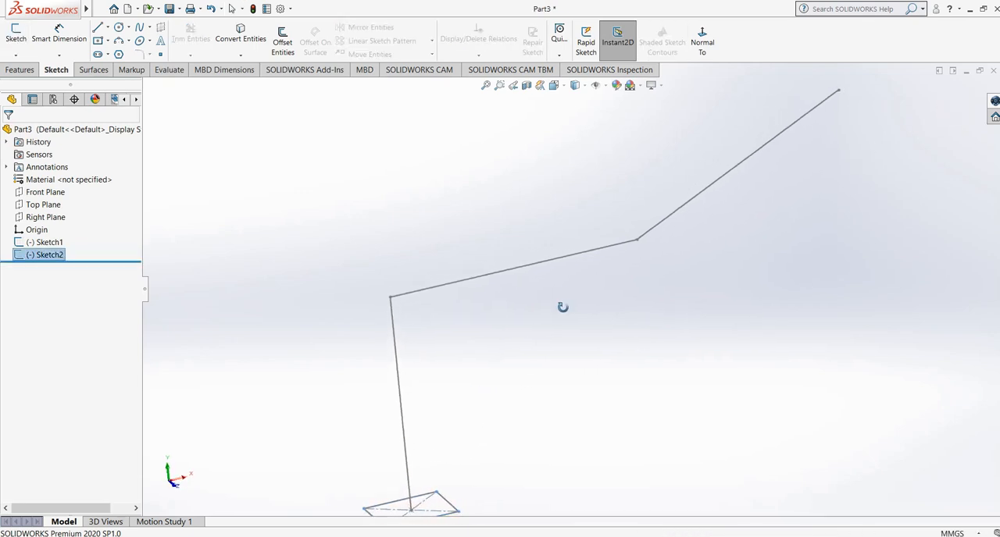
pyautogui.click(49, 242)
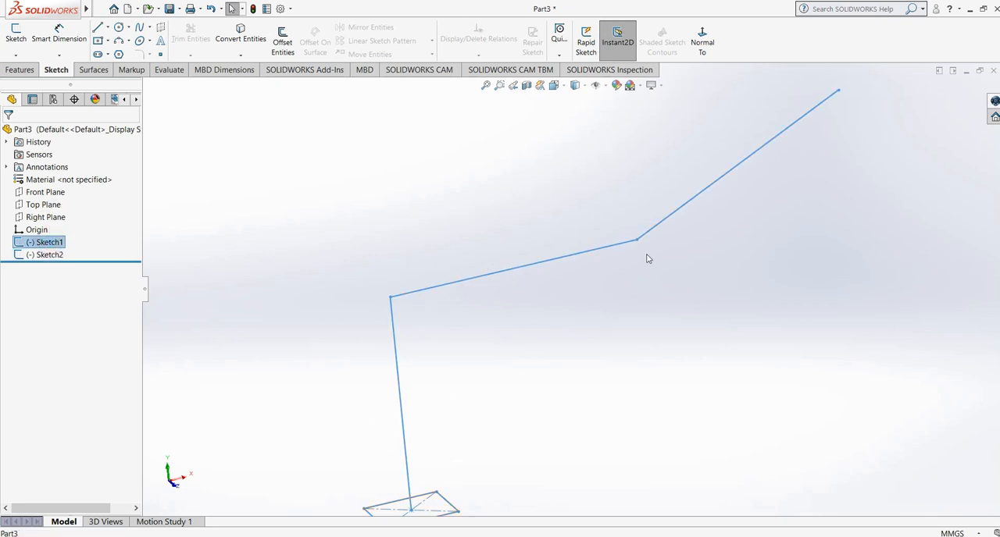
pyautogui.moveTo(690, 242); pyautogui.dragTo(485, 275, button='middle')
pyautogui.click(307, 315)
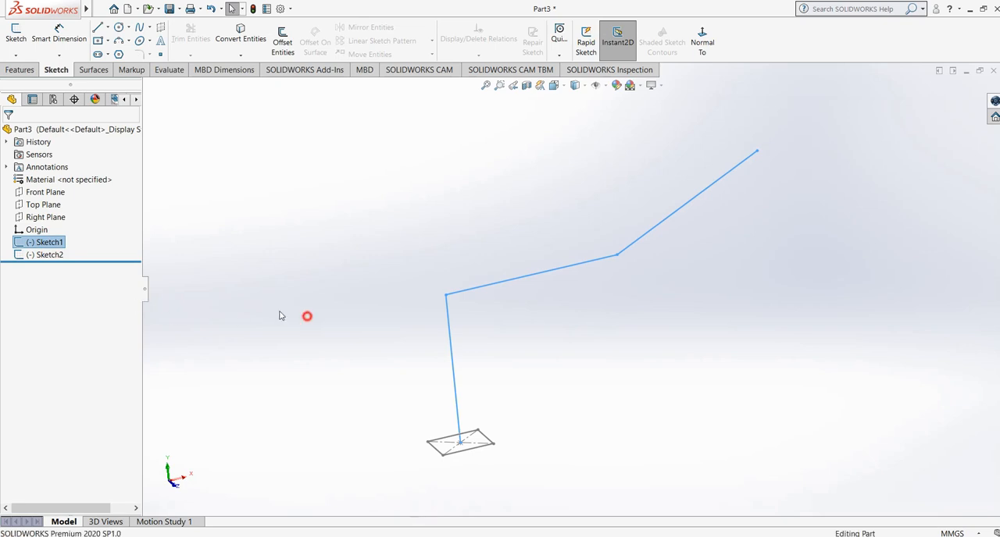
pyautogui.click(57, 258)
pyautogui.moveTo(341, 379); pyautogui.dragTo(348, 401, button='middle')
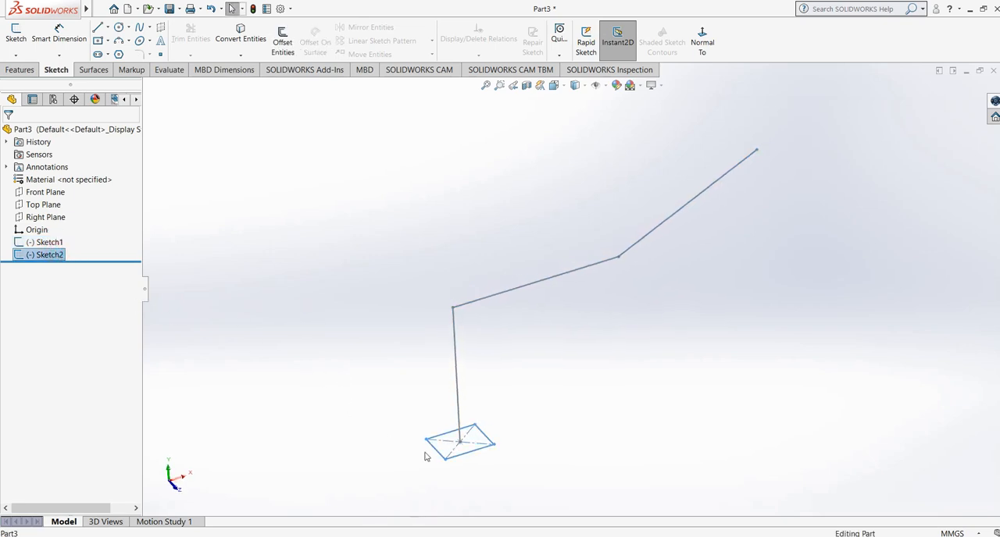
pyautogui.click(291, 352)
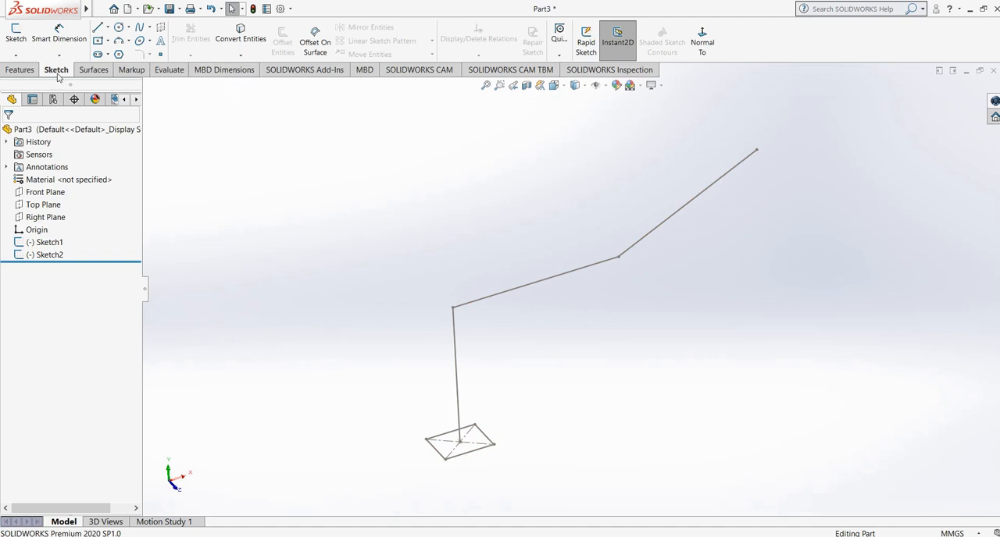
# - Start a Swept Boss/Base with the rectangle sketch as the profile and the three-segment line sketch as the path
pyautogui.click(19, 70)
pyautogui.click(114, 28)
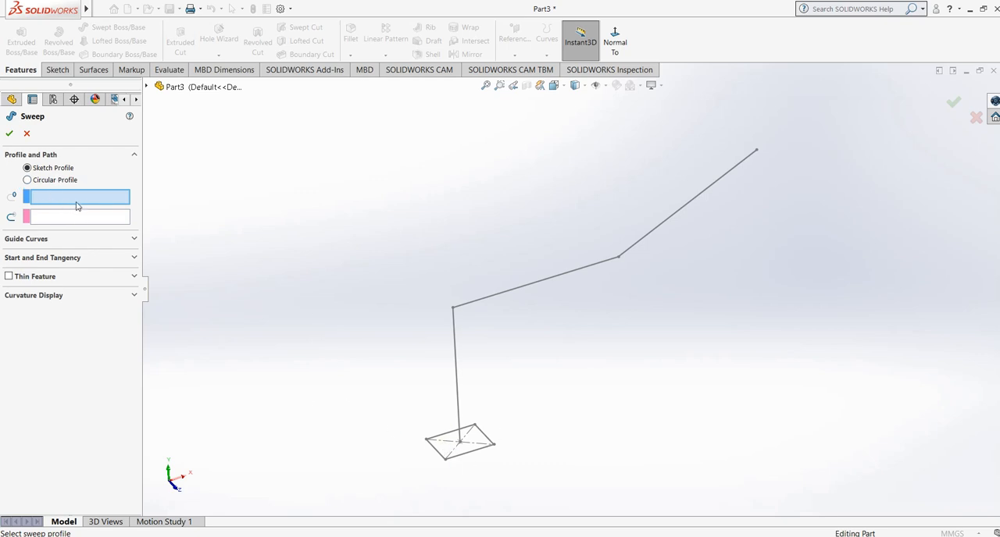
pyautogui.click(471, 457)
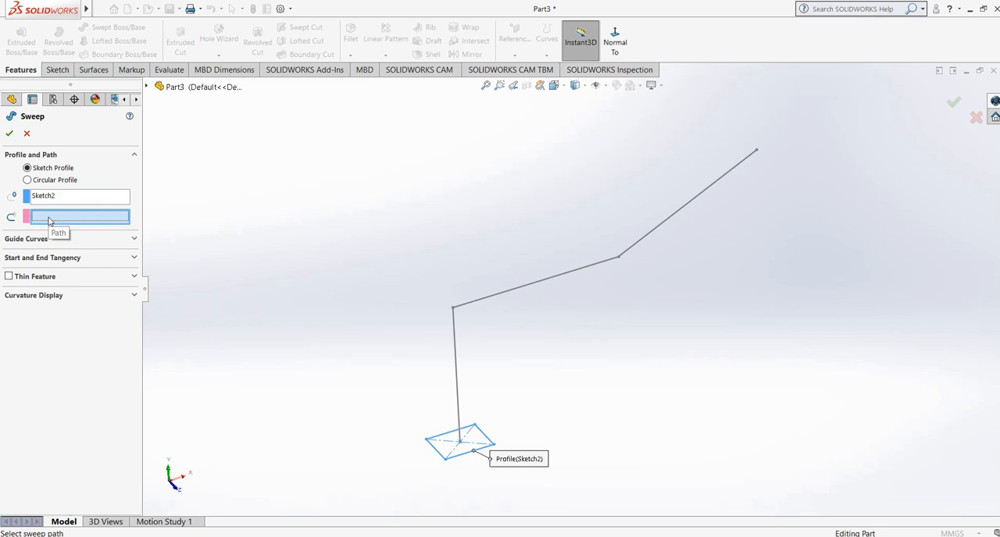
pyautogui.click(457, 376)
# - Examine the sweep preview from several angles to see how the rectangular profile follows the path
pyautogui.moveTo(316, 307); pyautogui.dragTo(330, 269, button='middle')
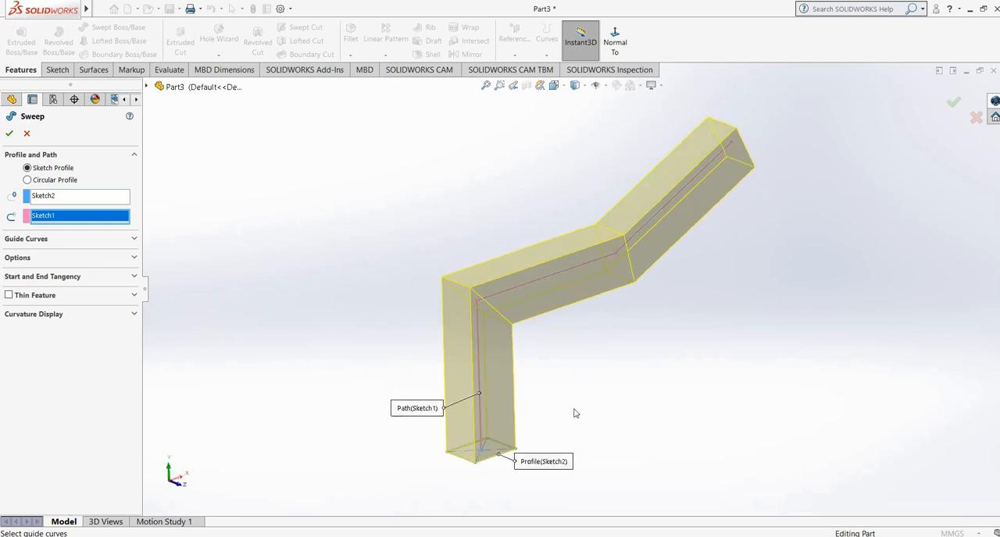
pyautogui.moveTo(573, 412); pyautogui.dragTo(502, 450, button='middle')
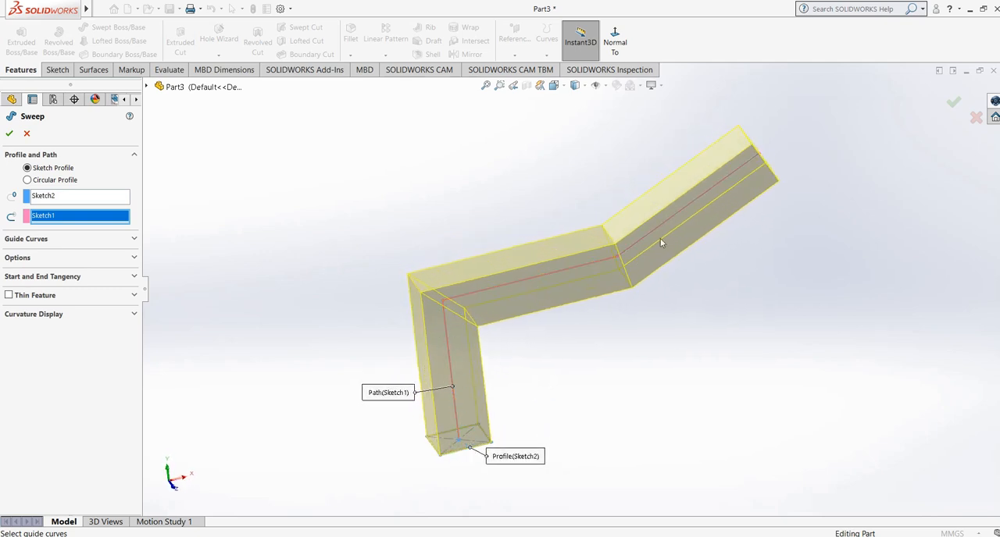
pyautogui.moveTo(633, 316)
pyautogui.mouseDown(button='middle')
pyautogui.moveTo(651, 243)
pyautogui.moveTo(645, 314)
pyautogui.mouseUp(button='middle')
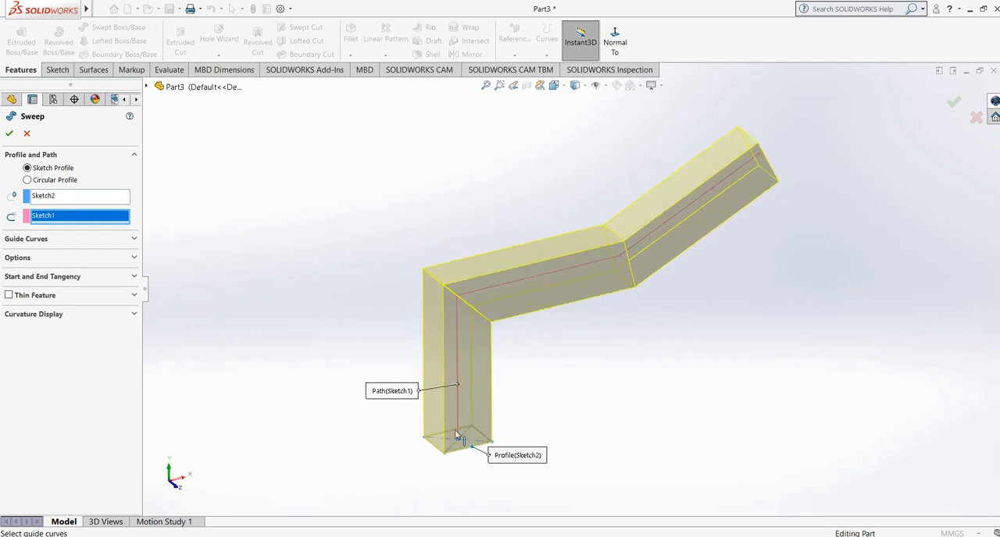
pyautogui.moveTo(465, 437); pyautogui.dragTo(463, 463, button='middle')
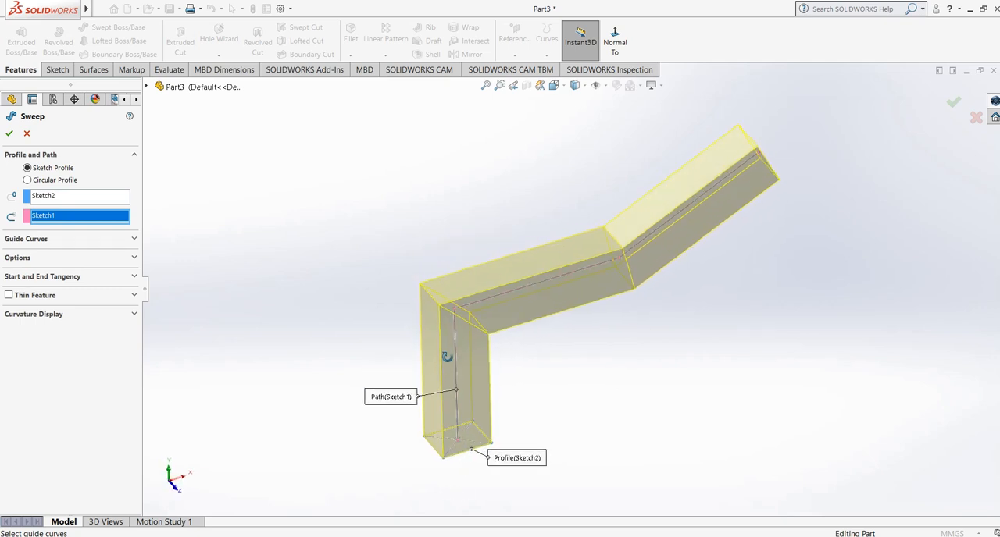
pyautogui.moveTo(447, 356); pyautogui.dragTo(438, 295, button='middle')
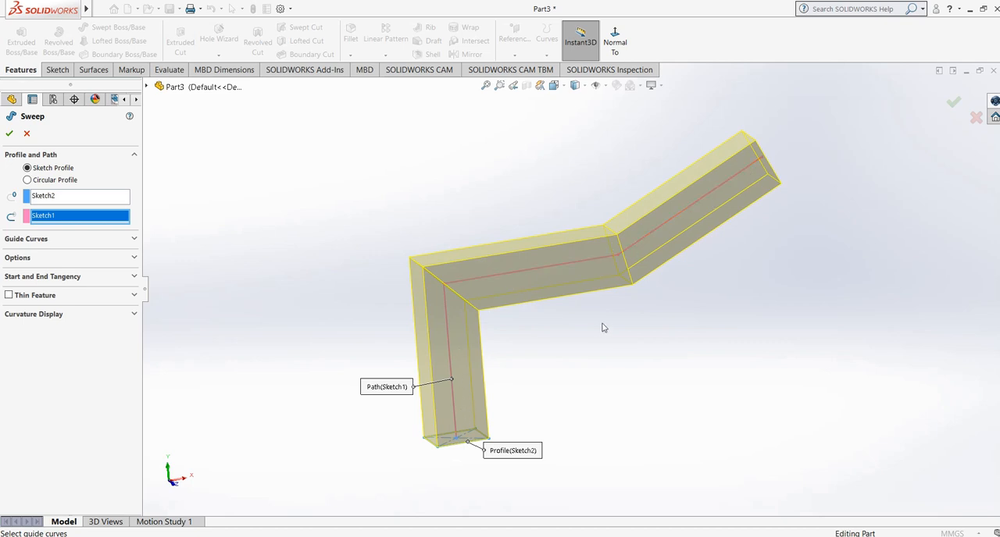
pyautogui.moveTo(603, 328); pyautogui.dragTo(626, 359, button='middle')
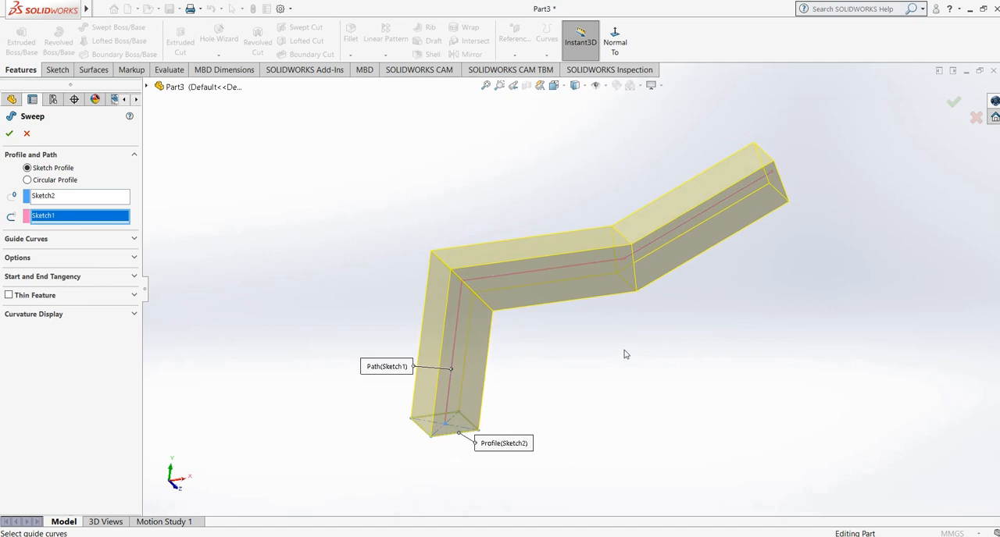
pyautogui.moveTo(623, 354); pyautogui.dragTo(609, 346, button='middle')
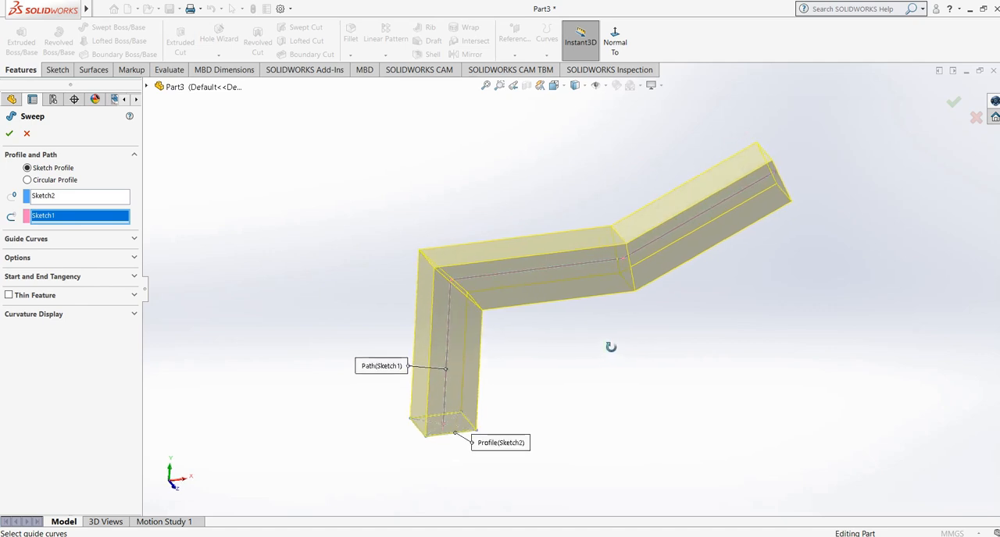
# - Look over the guide curve options without adding any and create the swept solid
pyautogui.click(37, 240)
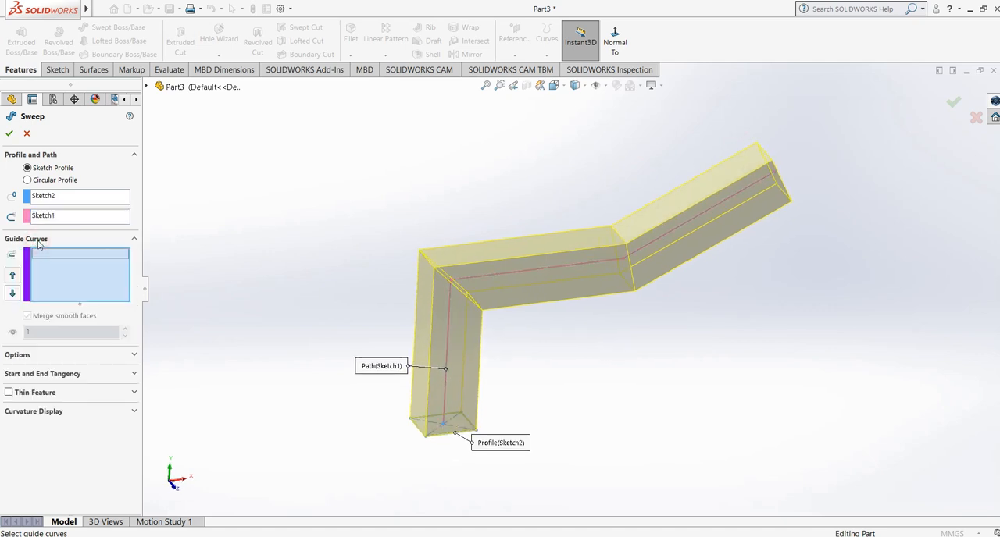
pyautogui.click(37, 239)
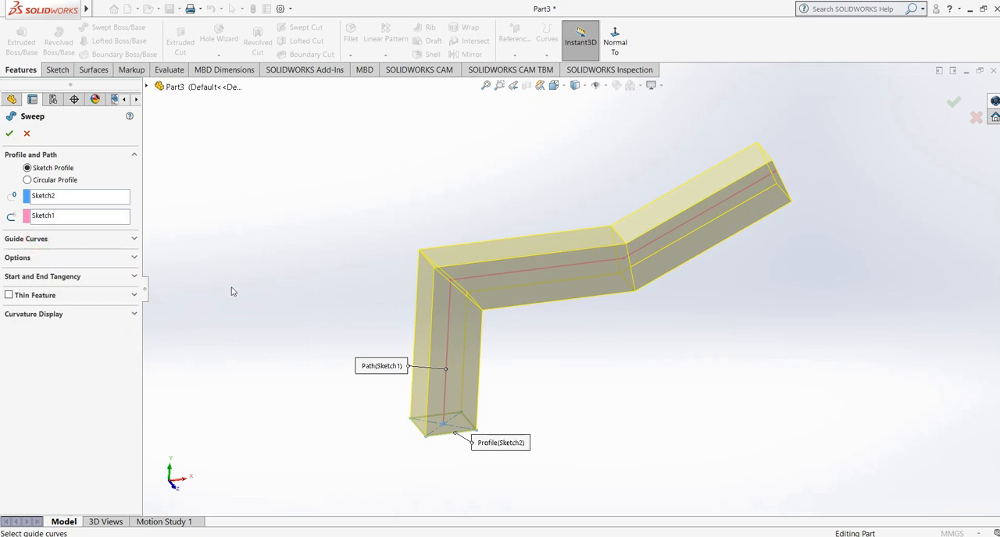
pyautogui.moveTo(617, 361)
pyautogui.mouseDown(button='middle')
pyautogui.moveTo(603, 319)
pyautogui.moveTo(598, 362)
pyautogui.mouseUp(button='middle')
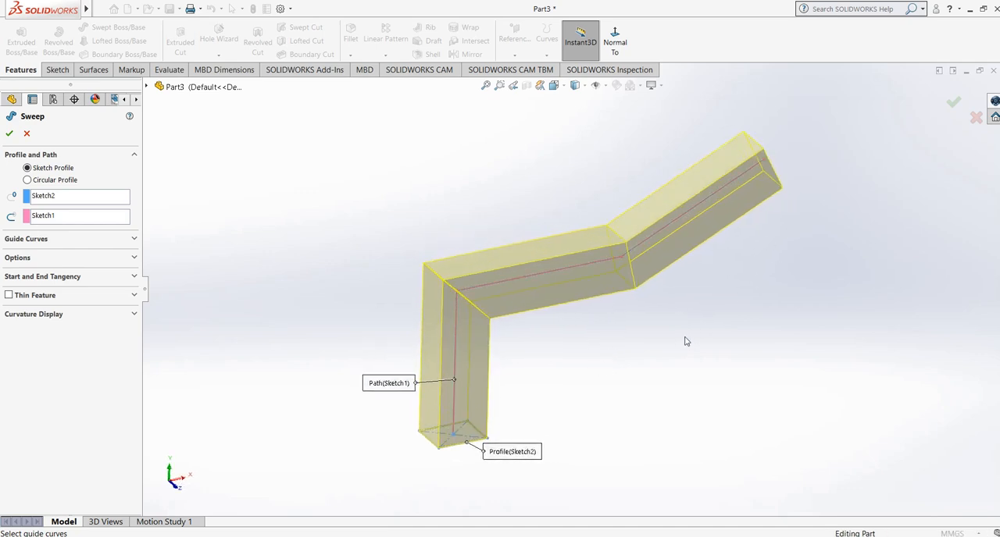
pyautogui.scroll(-1, 685, 341)
pyautogui.scroll(1, 686, 341)
pyautogui.moveTo(626, 335); pyautogui.dragTo(614, 359, button='middle')
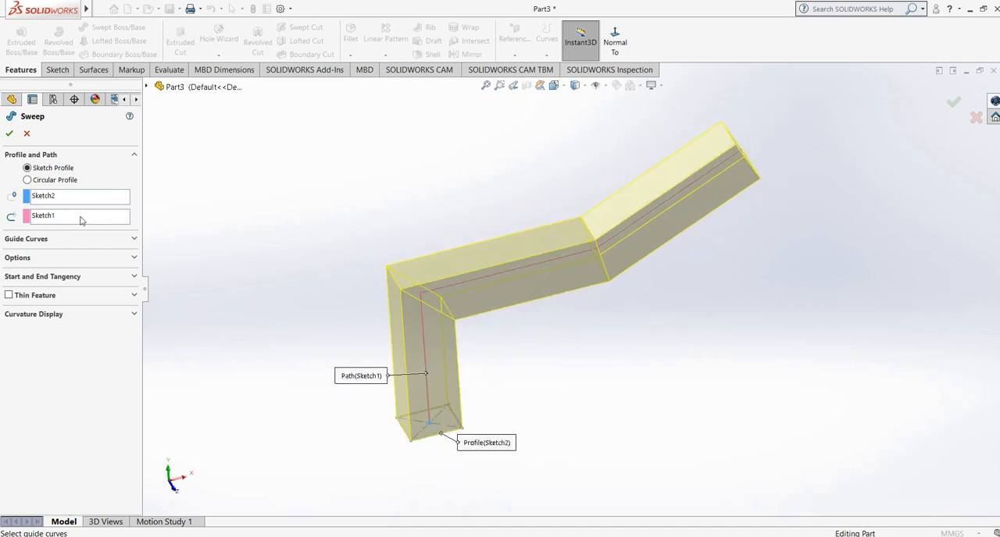
pyautogui.click(9, 134)
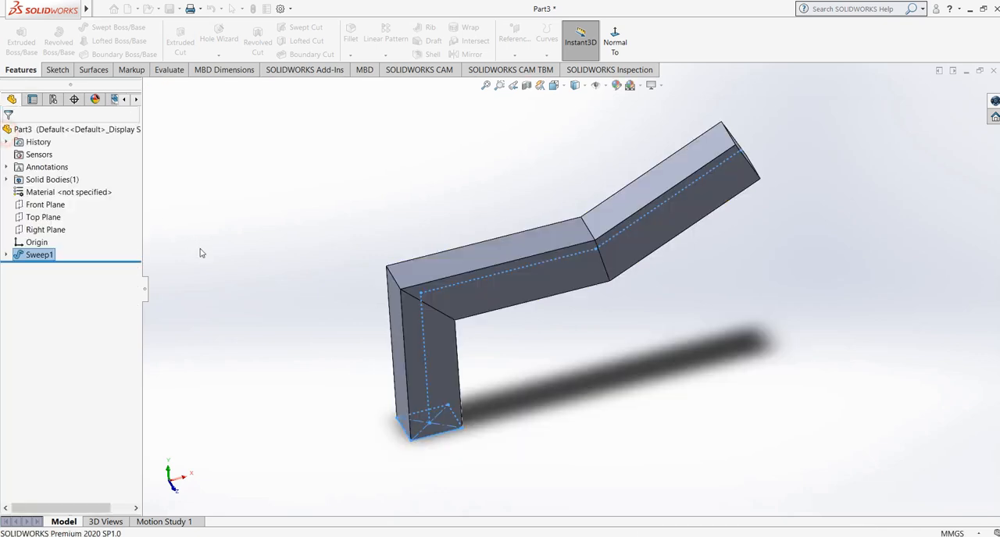
# - Open the path sketch listed under the sweep feature for viewing and exit it without changes
pyautogui.click(5, 256)
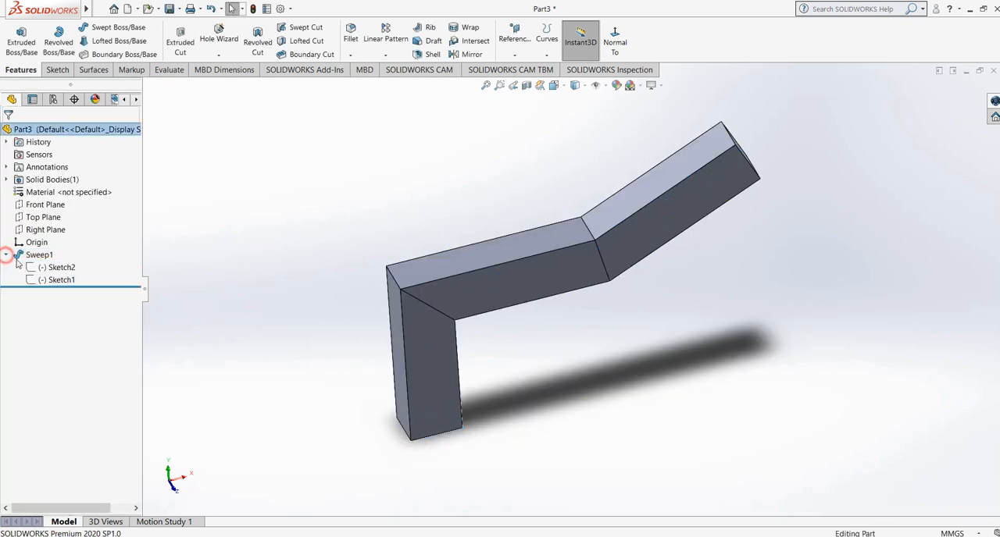
pyautogui.click(56, 282)
pyautogui.click(65, 248)
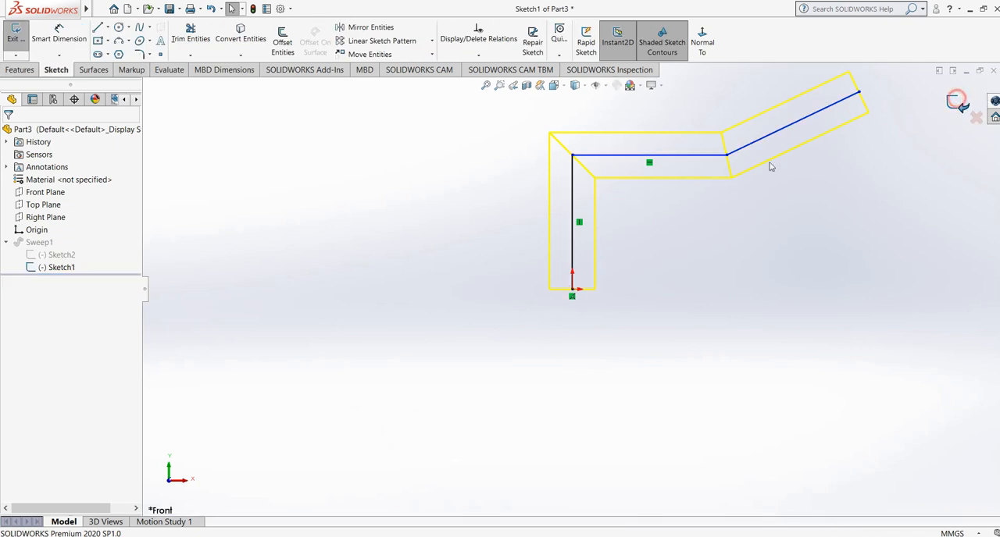
pyautogui.click(956, 103)
# - Open Sketch2, the sweep's rectangular profile sketch, for editing
pyautogui.click(56, 267)
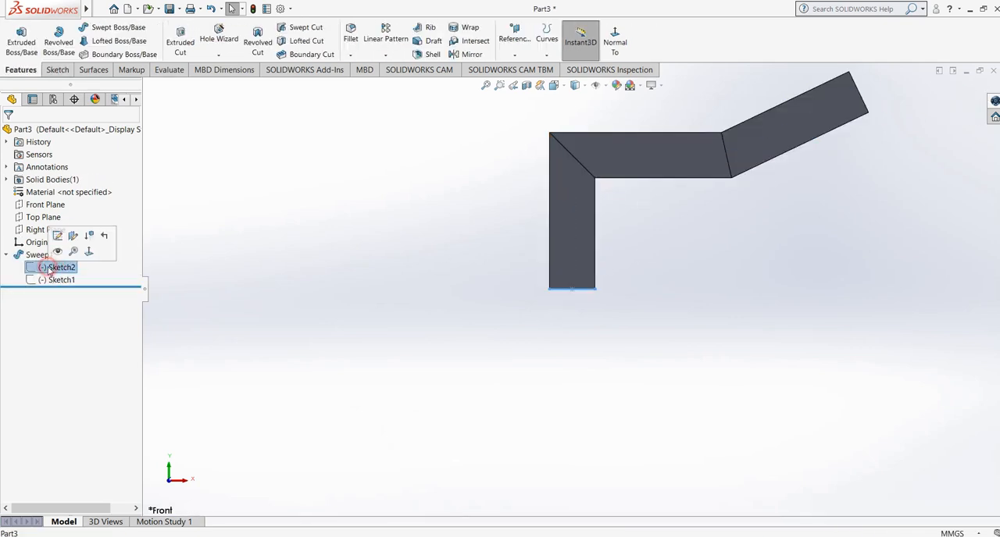
pyautogui.moveTo(390, 312); pyautogui.dragTo(417, 406, button='middle')
pyautogui.scroll(-2, 610, 218)
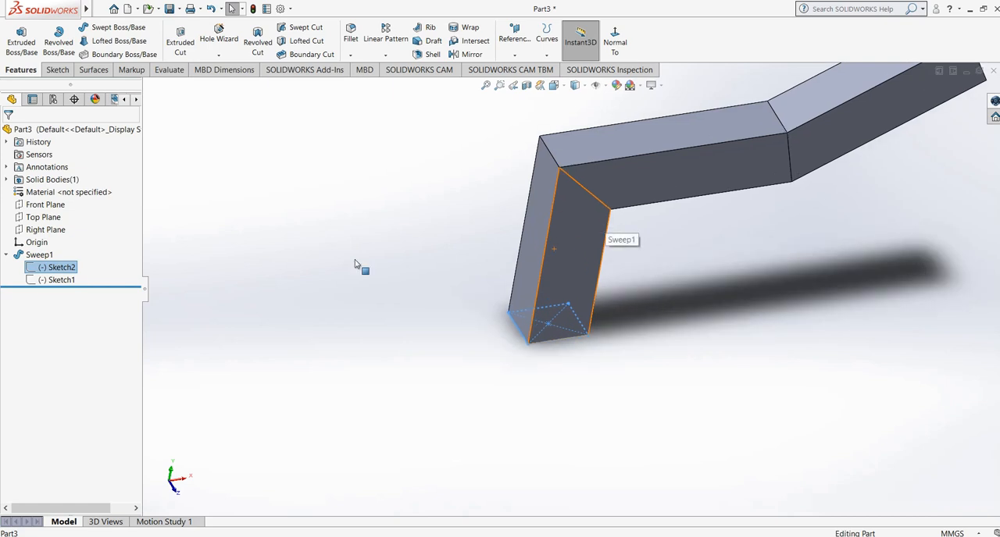
pyautogui.rightClick(62, 269)
pyautogui.click(70, 237)
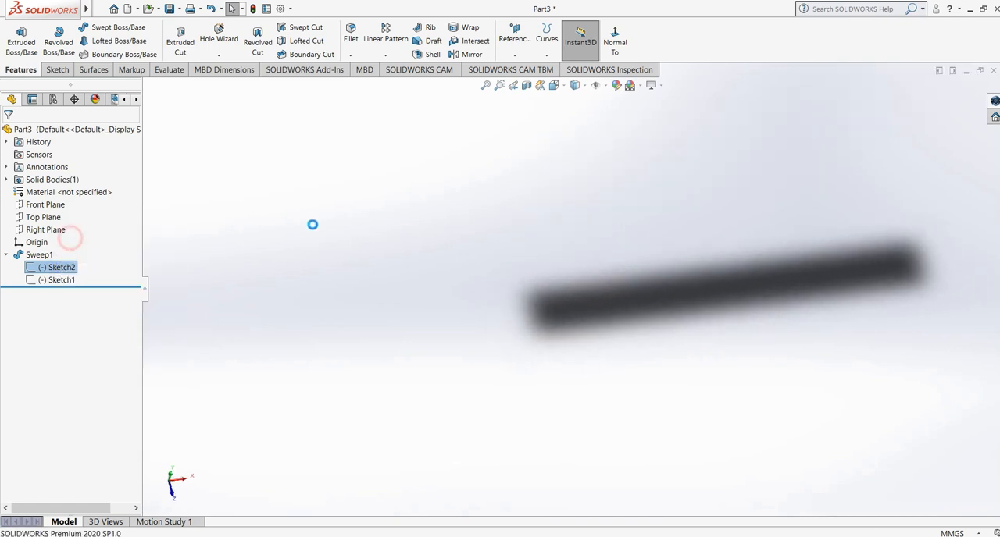
pyautogui.scroll(-3, 628, 288)
# - Draw a circle of 1.5 mm radius centred on the origin inside the rectangle
pyautogui.click(119, 27)
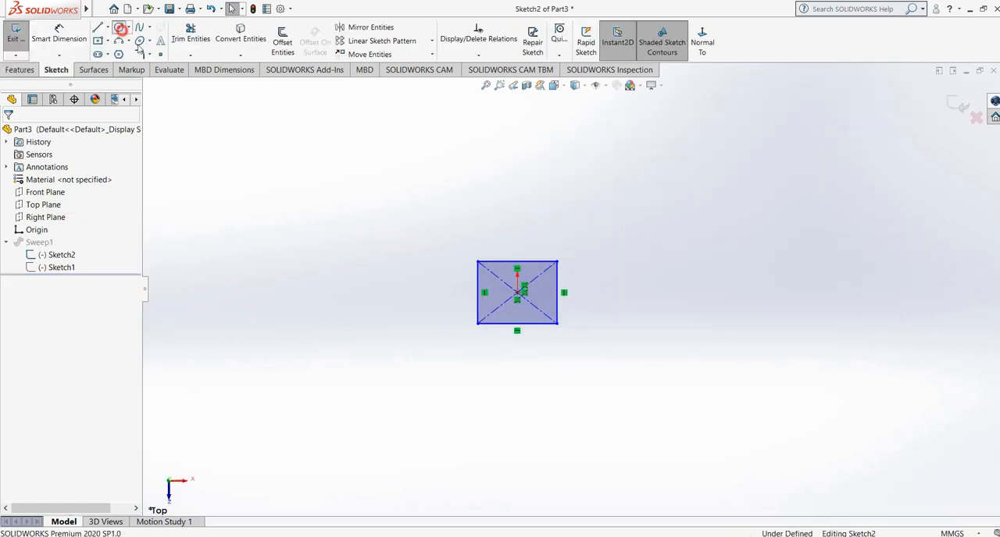
pyautogui.scroll(-1, 524, 303)
pyautogui.click(522, 295)
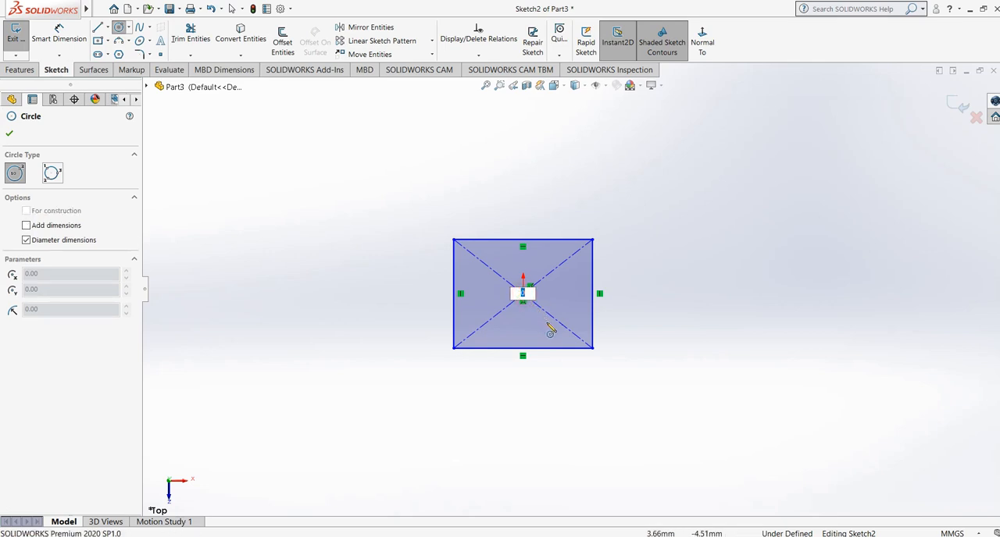
pyautogui.press('Return')
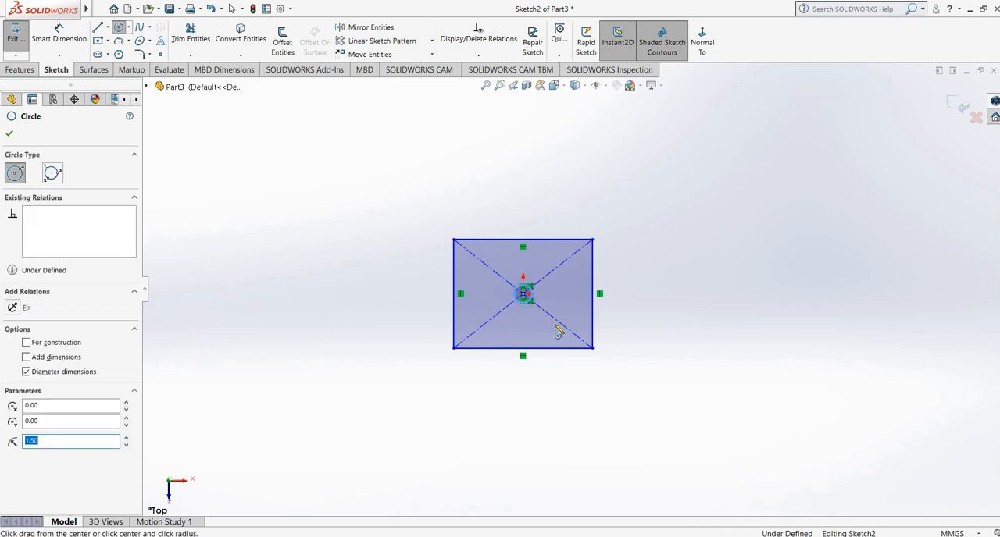
pyautogui.rightClick(642, 313)
pyautogui.click(674, 318)
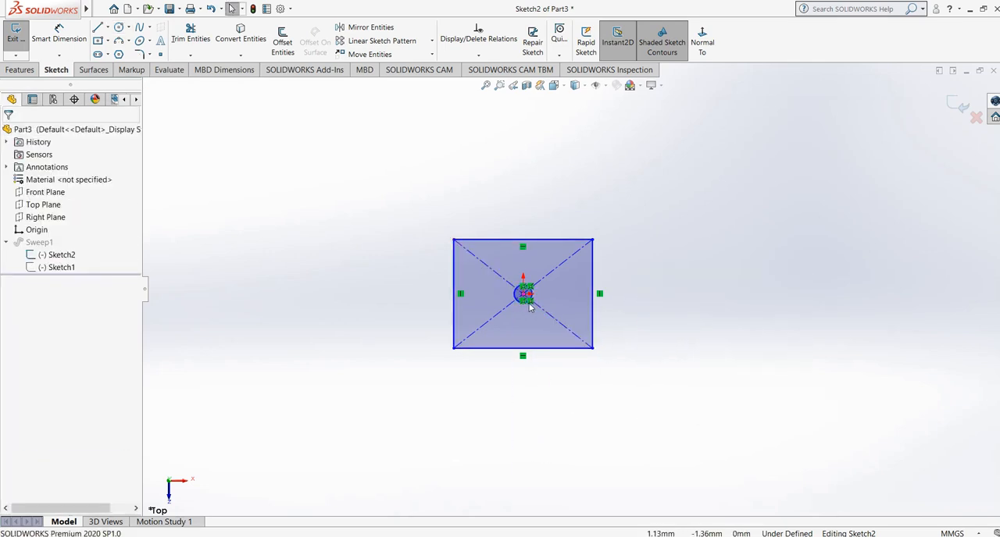
# - Enlarge the circle freehand to a little over half the rectangle's height and exit the sketch
pyautogui.moveTo(520, 304); pyautogui.dragTo(508, 330)
pyautogui.click(684, 266)
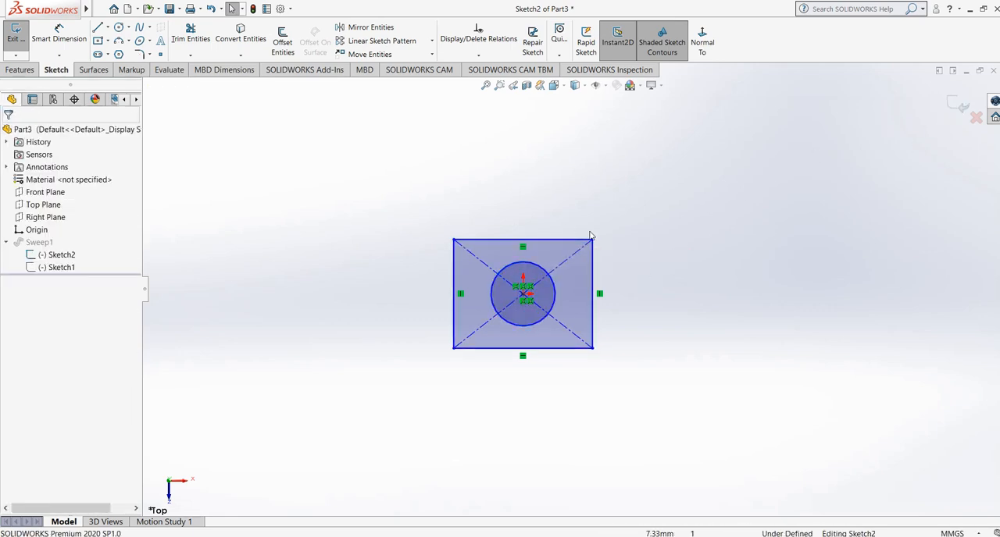
pyautogui.click(956, 105)
# - Examine the sweep's interior with a section view on the Front Plane and inspect the solid from several angles
pyautogui.scroll(3, 552, 375)
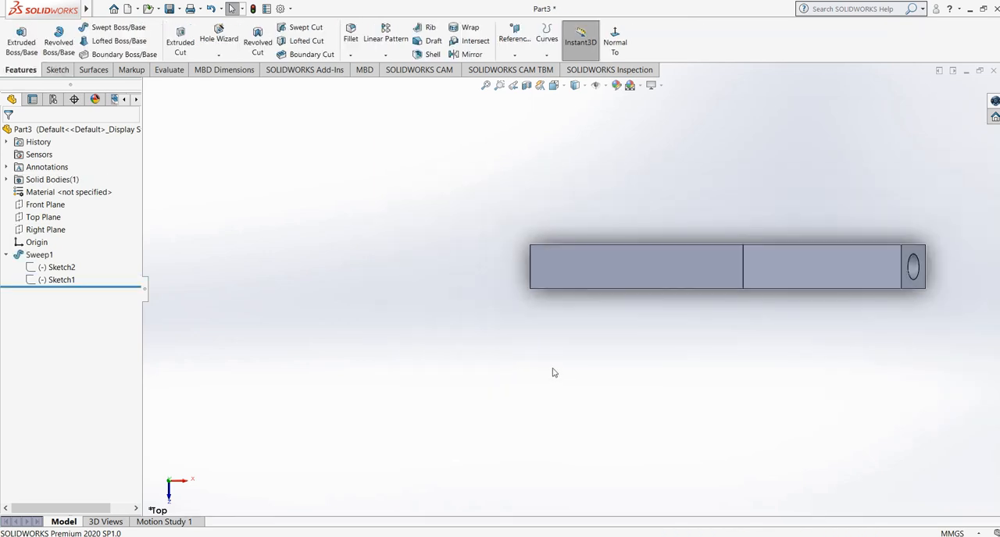
pyautogui.moveTo(562, 364); pyautogui.dragTo(482, 266, button='middle')
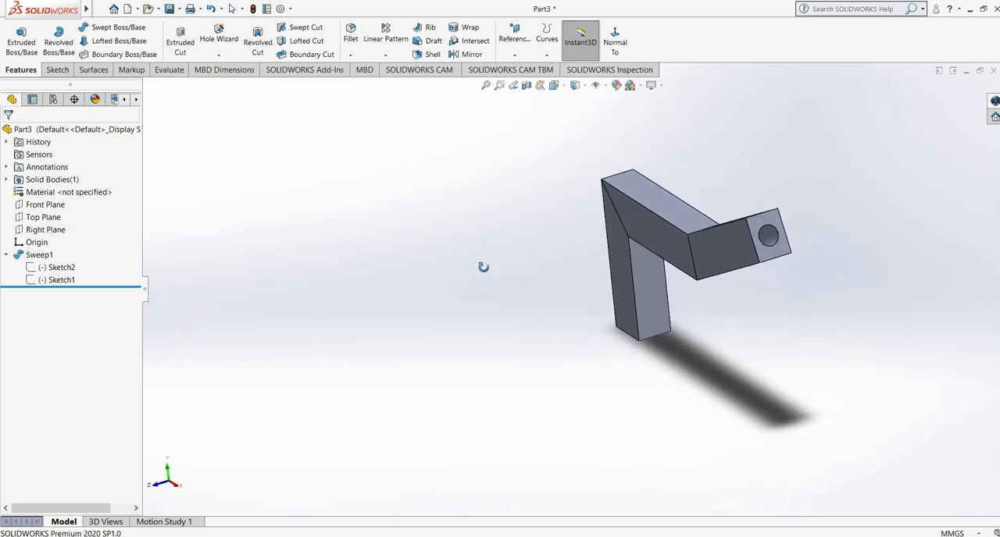
pyautogui.click(526, 85)
pyautogui.moveTo(664, 225); pyautogui.dragTo(641, 309, button='middle')
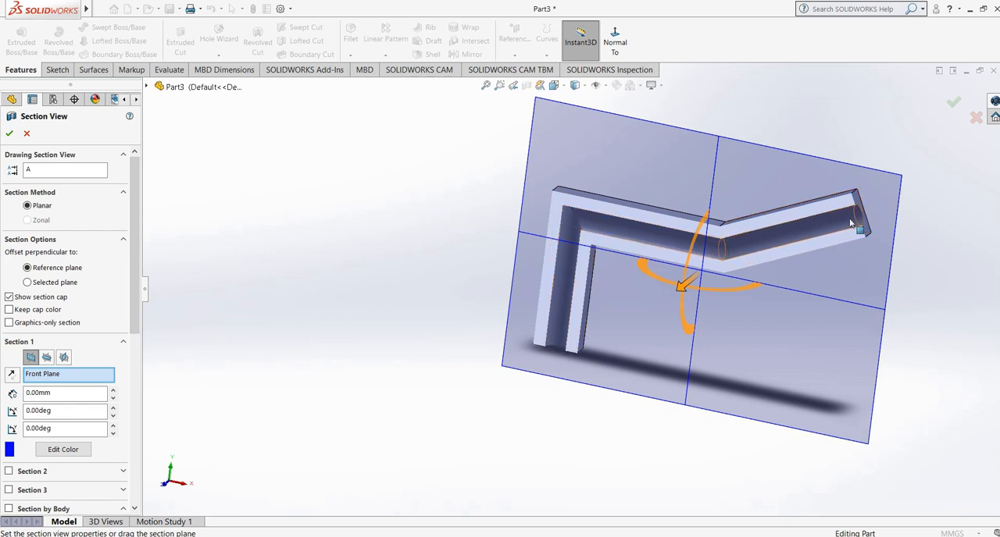
pyautogui.moveTo(625, 309); pyautogui.dragTo(896, 138, button='middle')
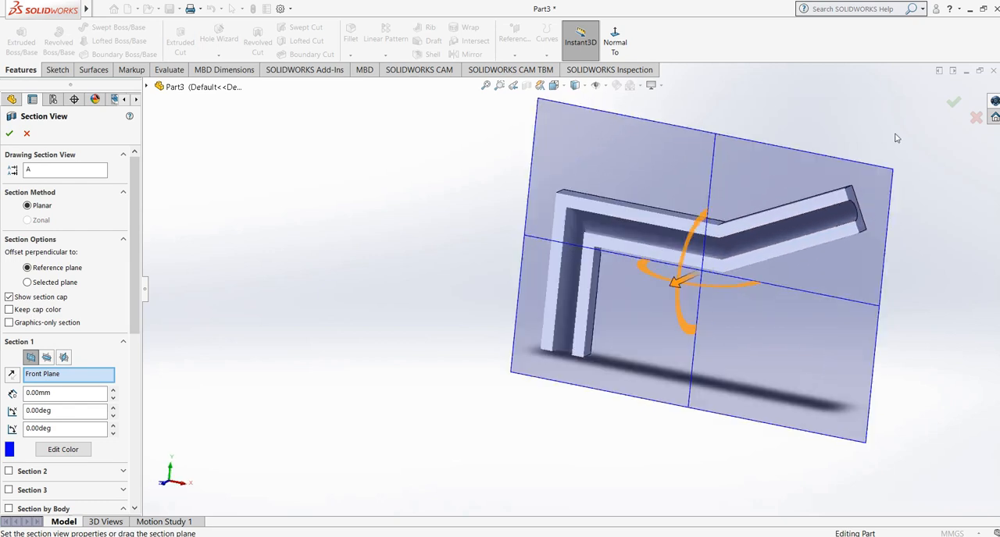
pyautogui.click(953, 102)
pyautogui.moveTo(515, 250); pyautogui.dragTo(545, 301, button='middle')
pyautogui.moveTo(815, 161); pyautogui.dragTo(658, 218, button='middle')
pyautogui.scroll(1, 654, 222)
pyautogui.moveTo(420, 365); pyautogui.dragTo(441, 351, button='middle')
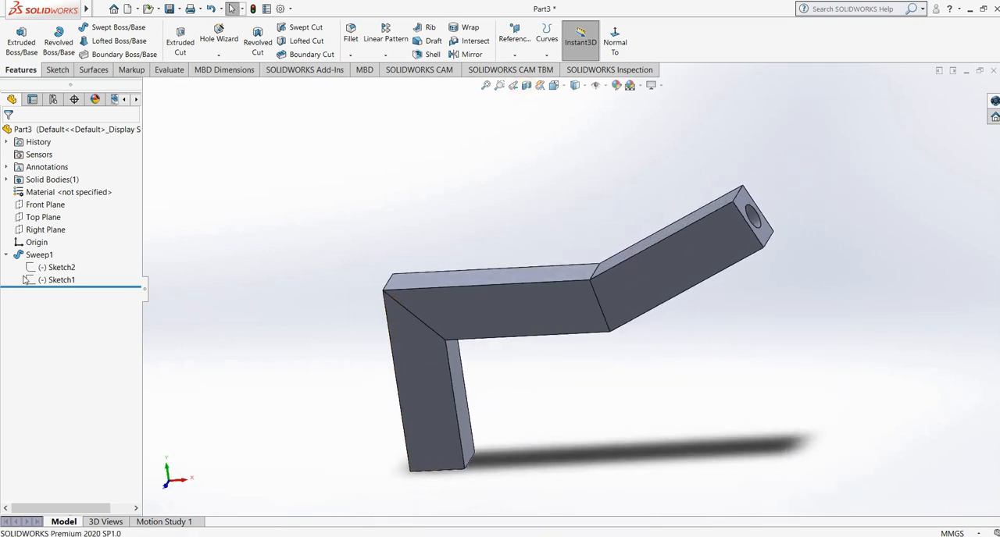
pyautogui.moveTo(468, 408)
pyautogui.mouseDown(button='middle')
pyautogui.moveTo(505, 384)
pyautogui.moveTo(442, 438)
pyautogui.mouseUp(button='middle')
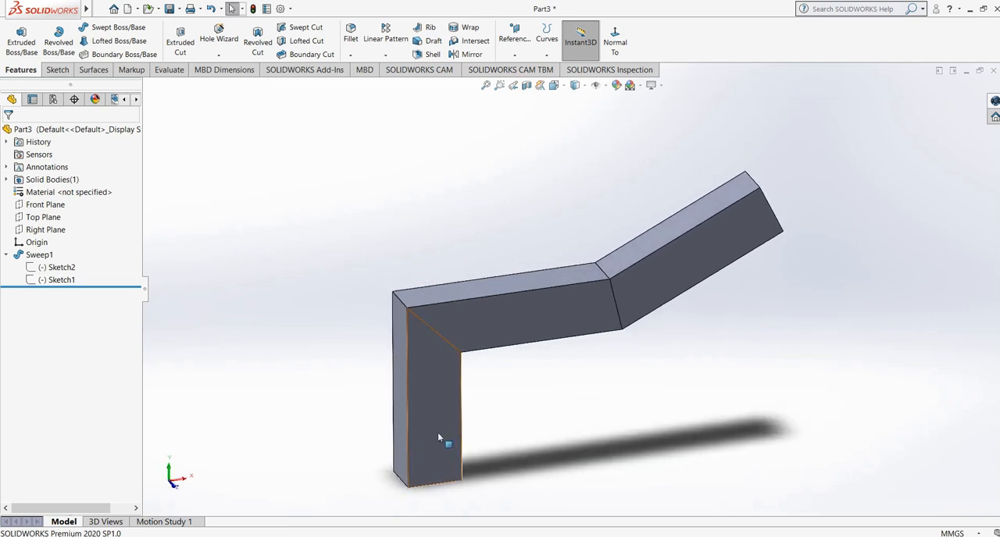
# - In the sweep's profile sketch, trim away the circle and the rectangle's upper edge, and exit the sketch
pyautogui.click(43, 280)
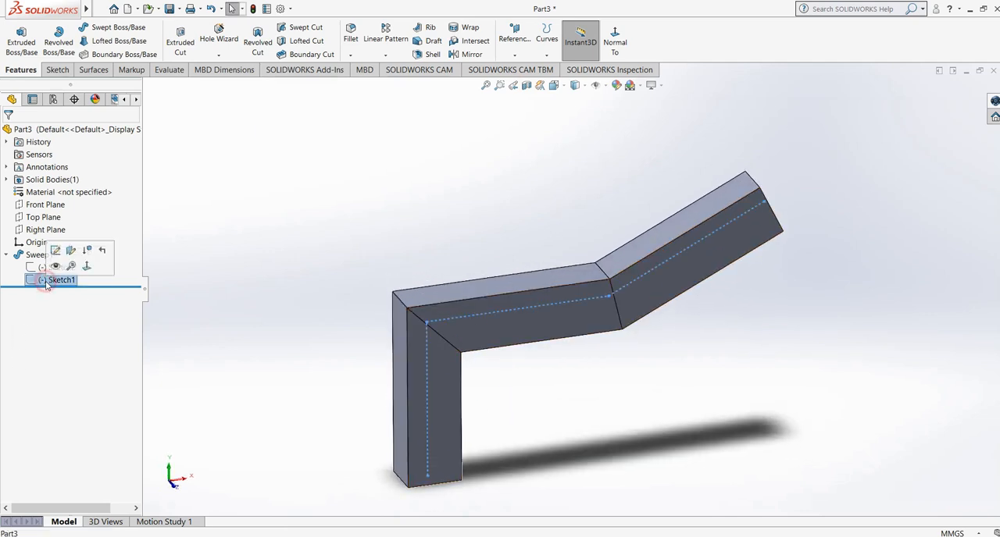
pyautogui.click(39, 267)
pyautogui.click(41, 231)
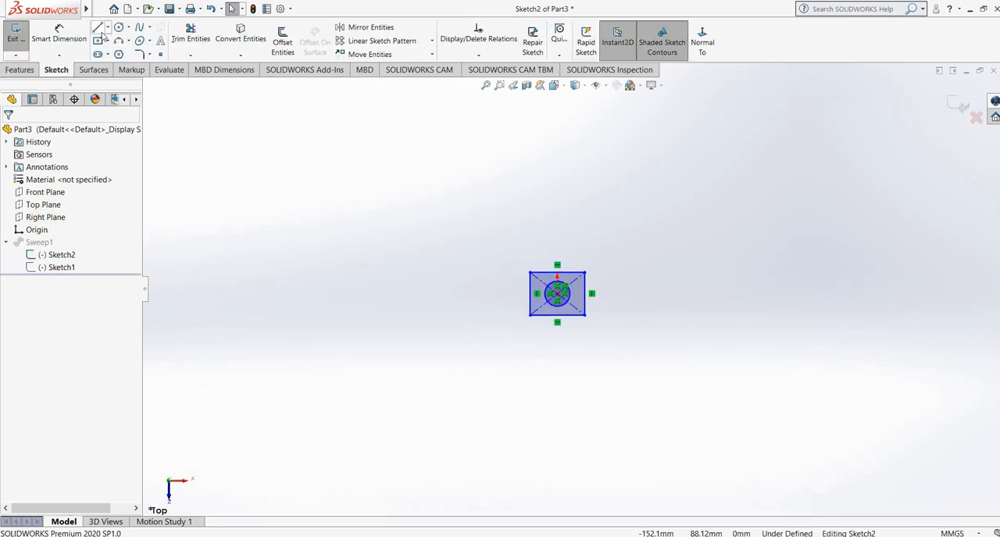
pyautogui.click(191, 39)
pyautogui.scroll(-5, 564, 296)
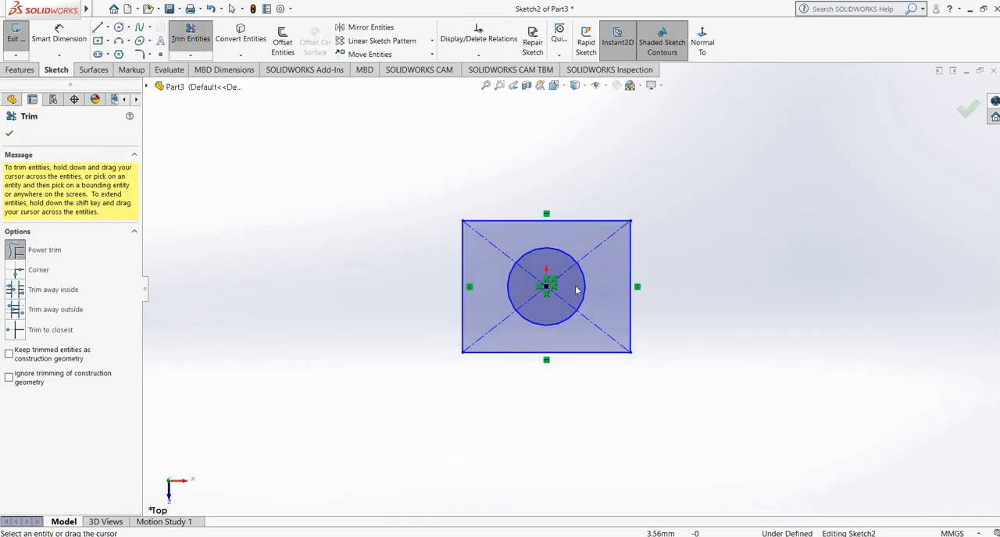
pyautogui.moveTo(583, 292)
pyautogui.mouseDown()
pyautogui.moveTo(486, 272)
pyautogui.moveTo(507, 287)
pyautogui.moveTo(484, 272)
pyautogui.moveTo(538, 328)
pyautogui.moveTo(553, 209)
pyautogui.mouseUp()
pyautogui.click(967, 109)
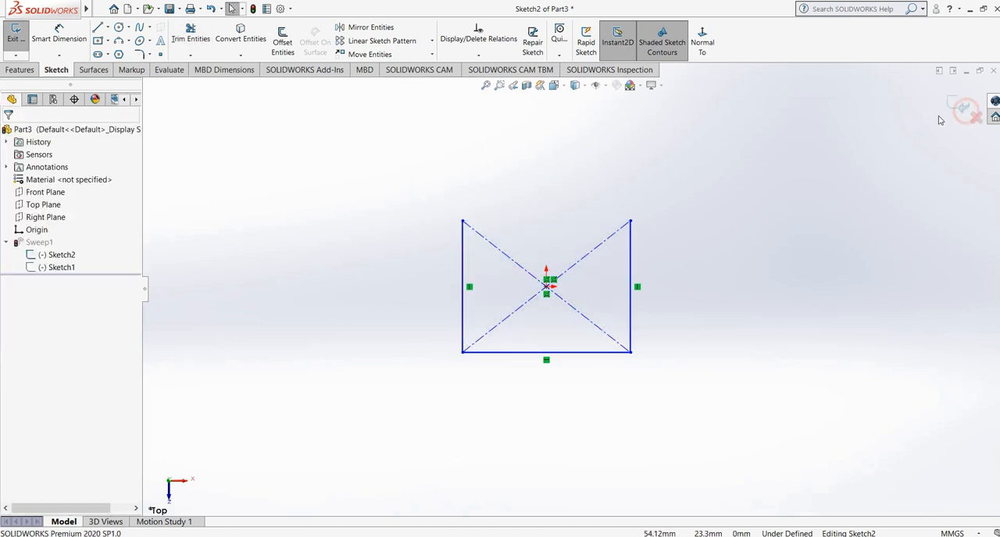
pyautogui.moveTo(289, 13); pyautogui.dragTo(647, 206)
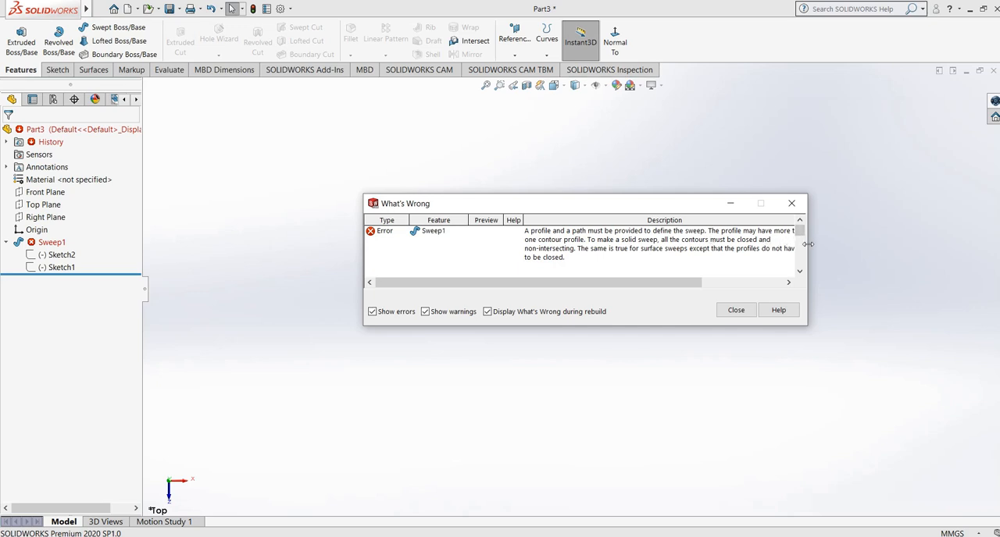
# - Dismiss the rebuild error report and delete the failed sweep feature while keeping its path and profile sketches
pyautogui.moveTo(808, 244); pyautogui.dragTo(874, 245)
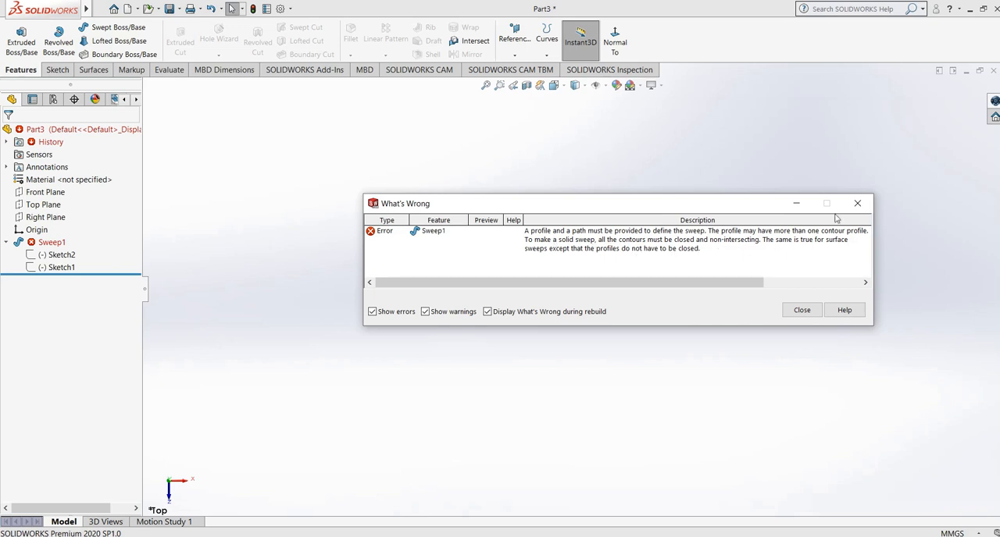
pyautogui.click(856, 203)
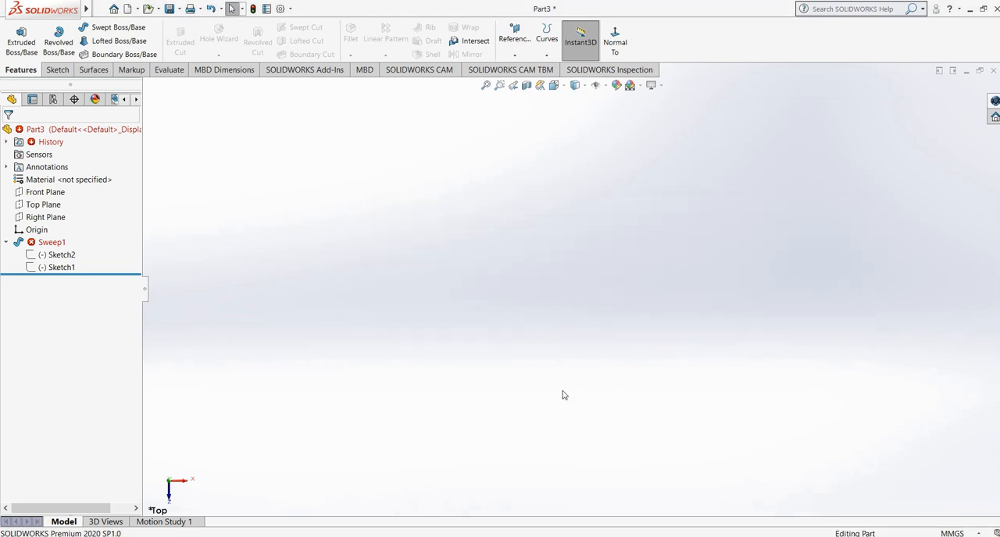
pyautogui.click(47, 243)
pyautogui.rightClick(47, 245)
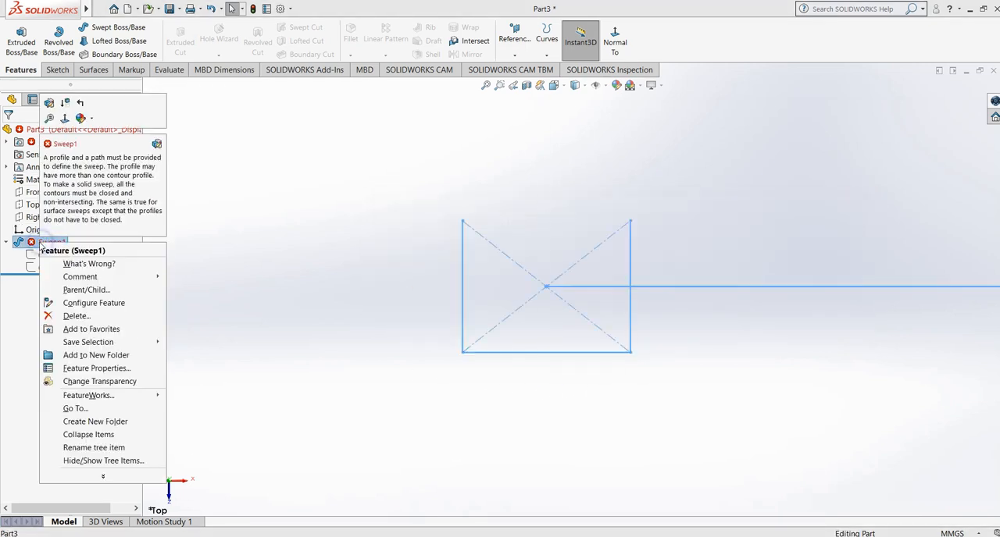
pyautogui.click(96, 317)
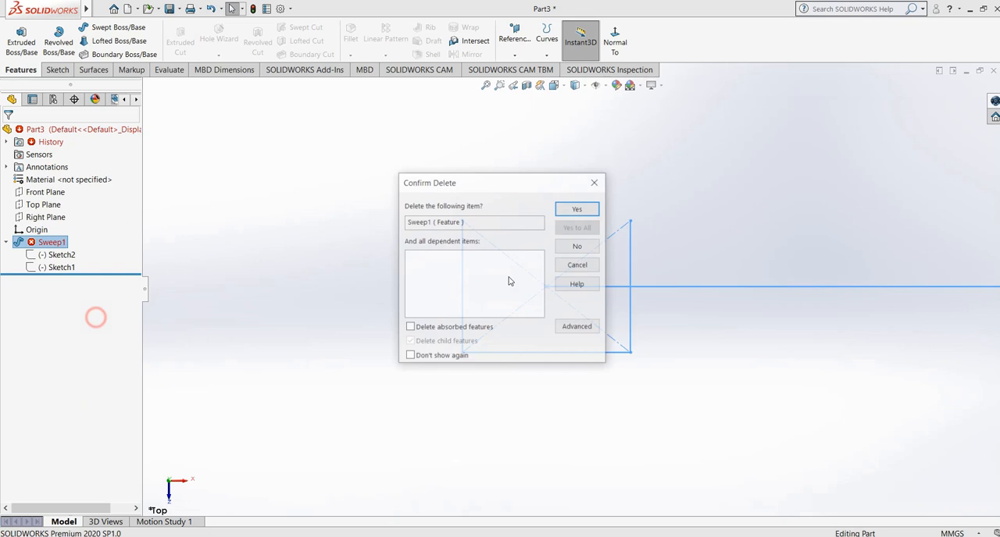
pyautogui.click(577, 209)
# - Delete the open rectangular profile sketch, leaving only the three-segment path sketch
pyautogui.moveTo(482, 368)
pyautogui.mouseDown(button='middle')
pyautogui.moveTo(451, 216)
pyautogui.moveTo(452, 283)
pyautogui.mouseUp(button='middle')
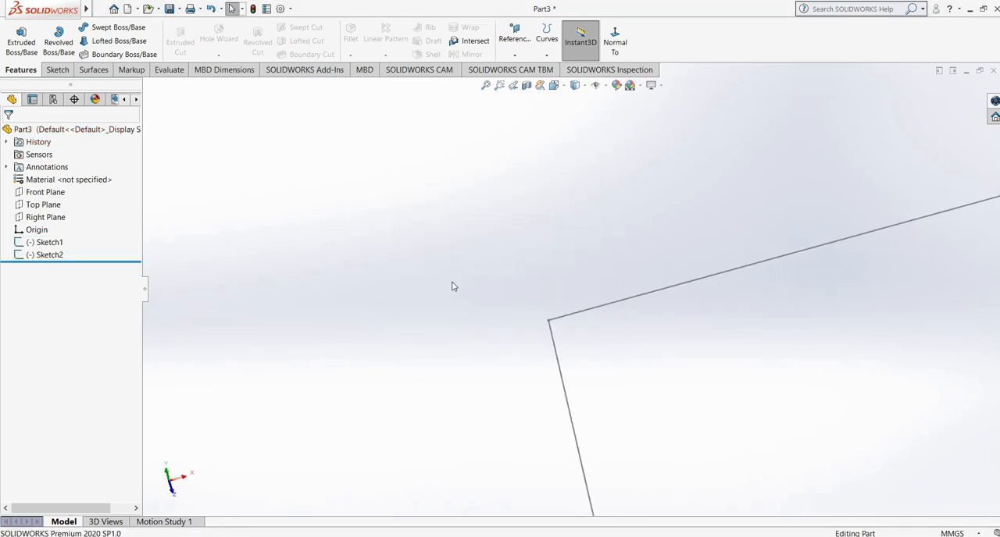
pyautogui.scroll(7, 452, 282)
pyautogui.moveTo(681, 300); pyautogui.dragTo(702, 266, button='middle')
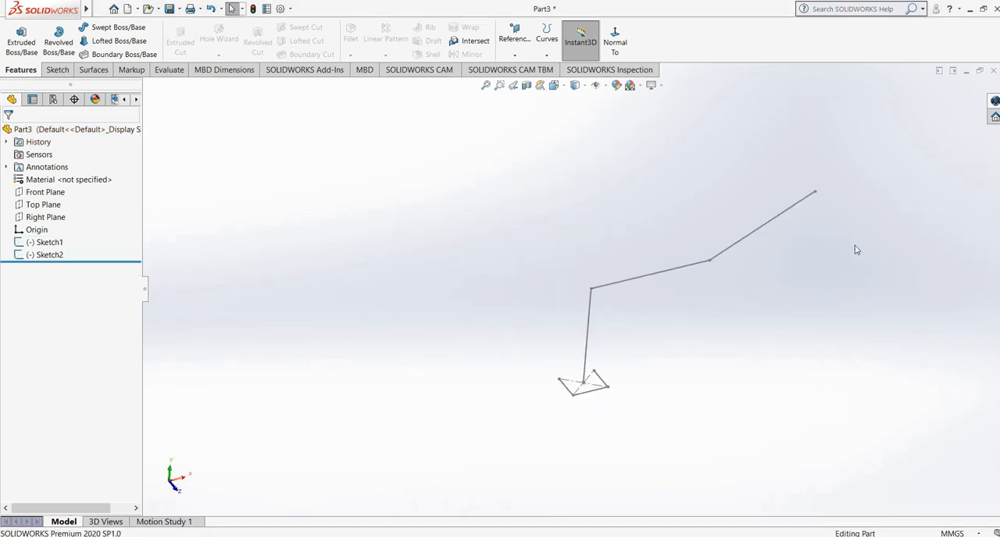
pyautogui.scroll(-2, 855, 250)
pyautogui.click(47, 255)
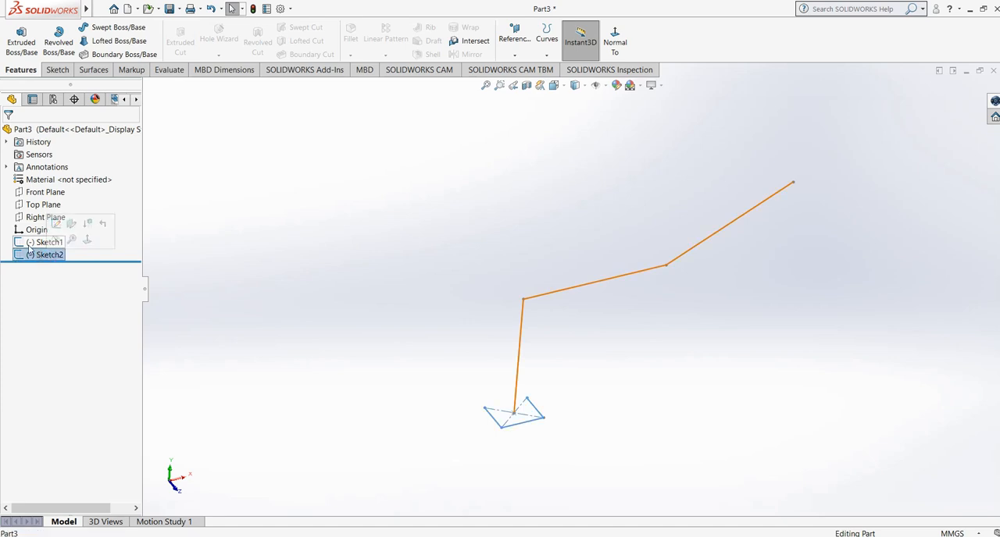
pyautogui.rightClick(45, 256)
pyautogui.click(90, 333)
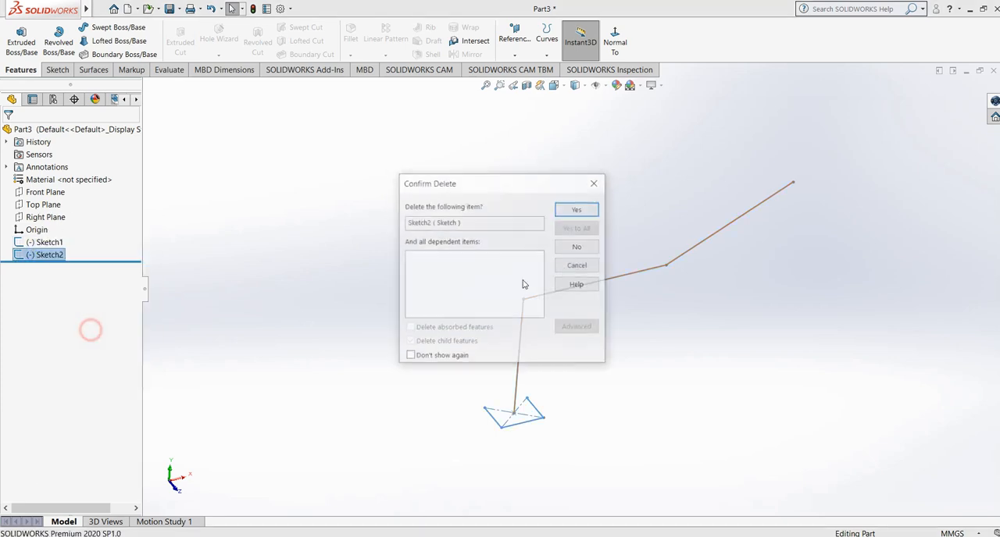
pyautogui.click(588, 207)
# - Set up a Swept Boss/Base with a circular profile along the three-segment path and raise its diameter to 40 mm
pyautogui.moveTo(619, 330); pyautogui.dragTo(686, 304, button='middle')
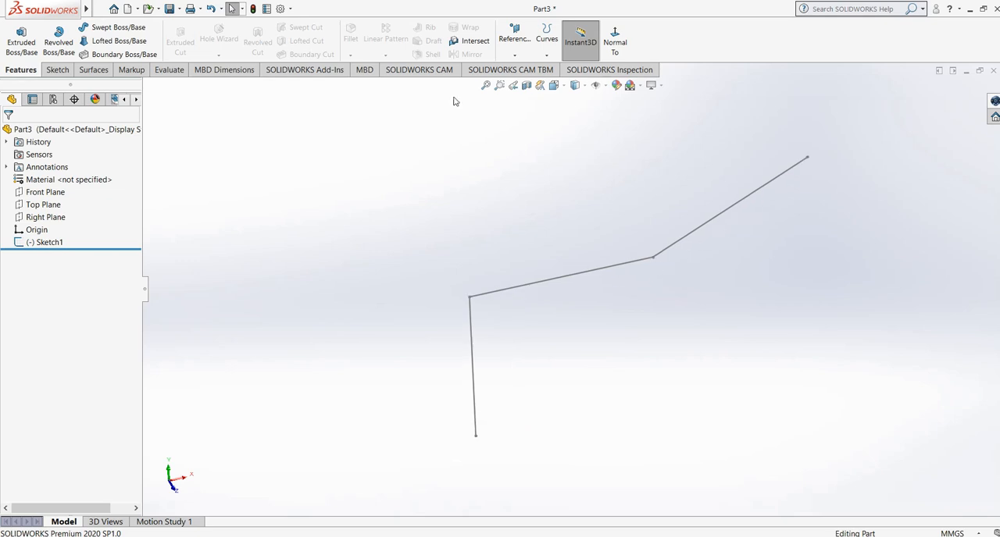
pyautogui.click(110, 27)
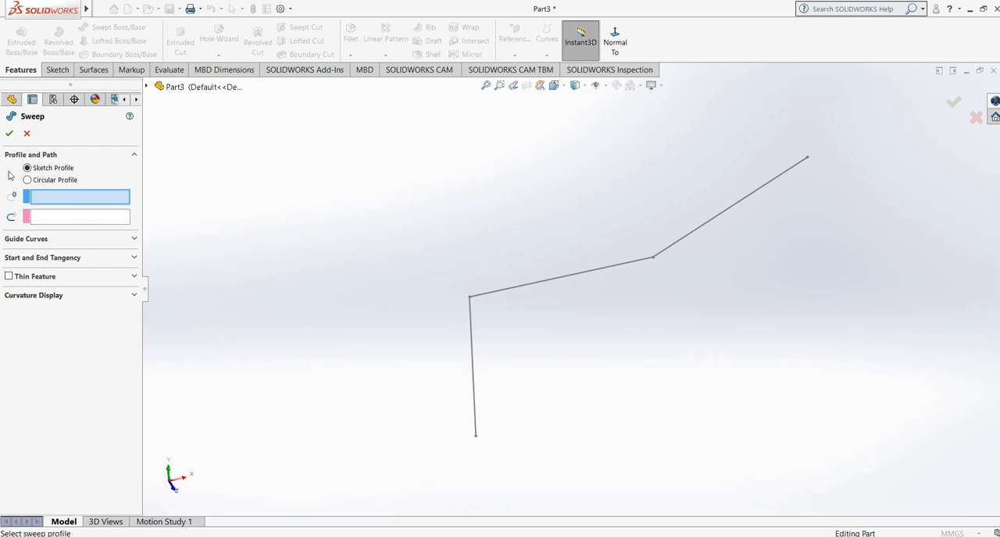
pyautogui.click(49, 182)
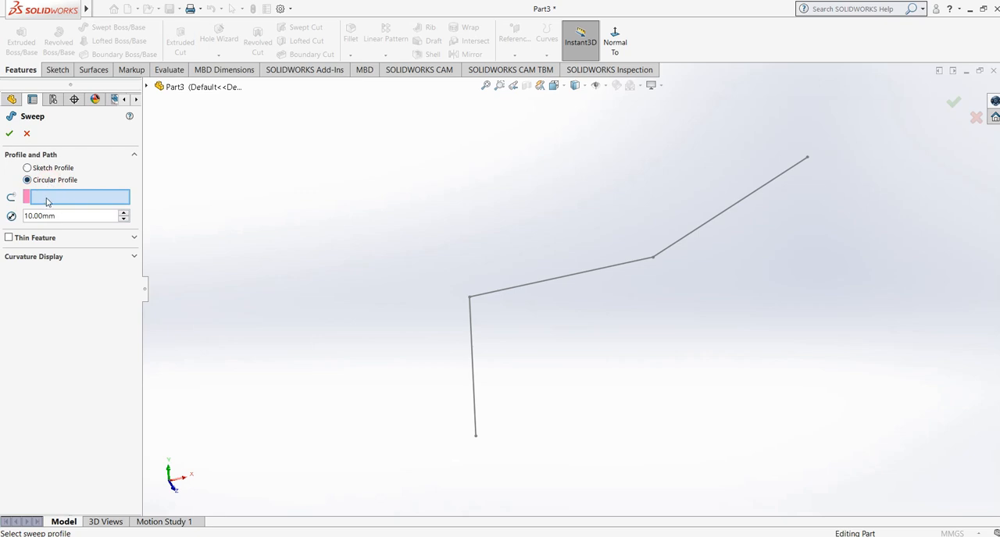
pyautogui.click(471, 367)
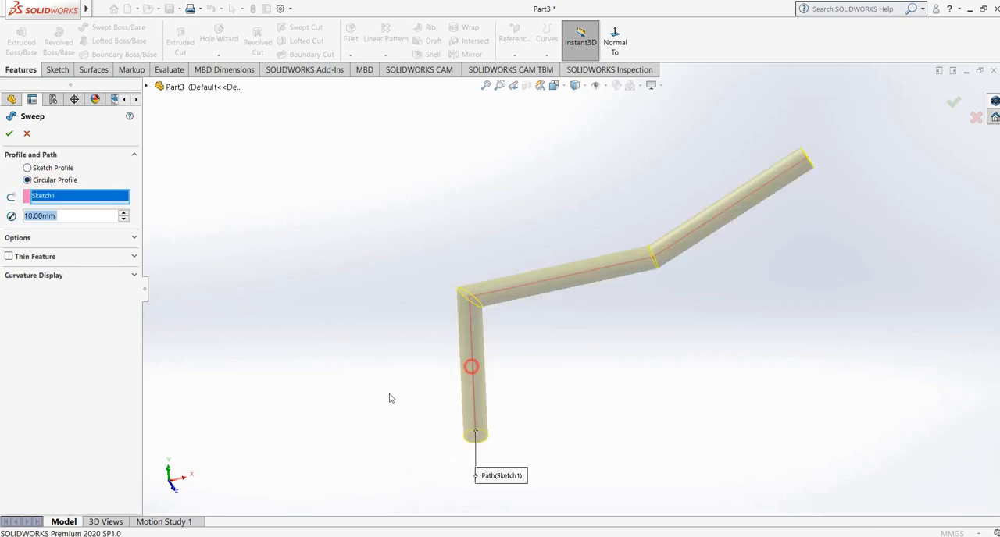
pyautogui.click(123, 212)
pyautogui.click(122, 212)
pyautogui.click(123, 212)
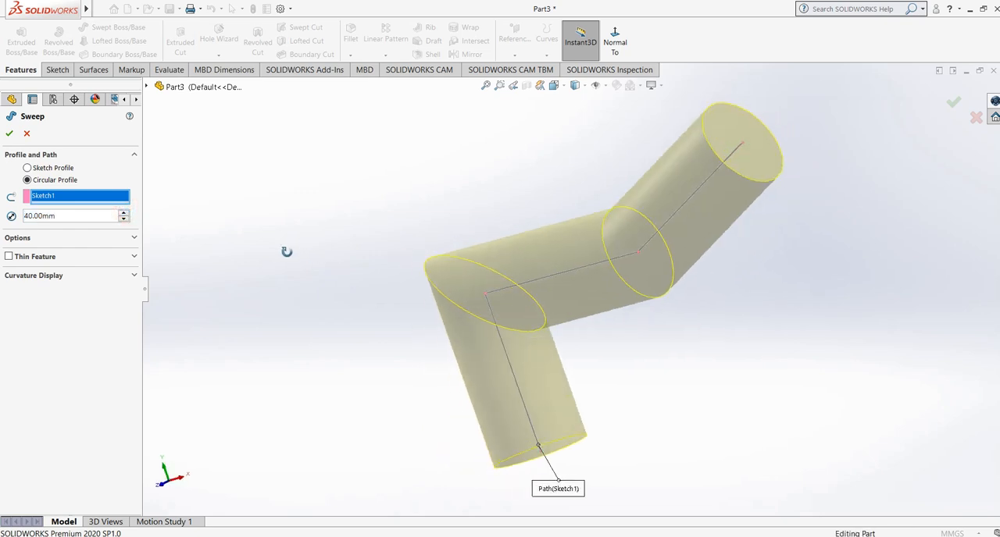
# - Set the circular profile's diameter to 20 mm and accept the sweep
pyautogui.moveTo(287, 252); pyautogui.dragTo(375, 290, button='middle')
pyautogui.click(122, 219)
pyautogui.click(123, 219)
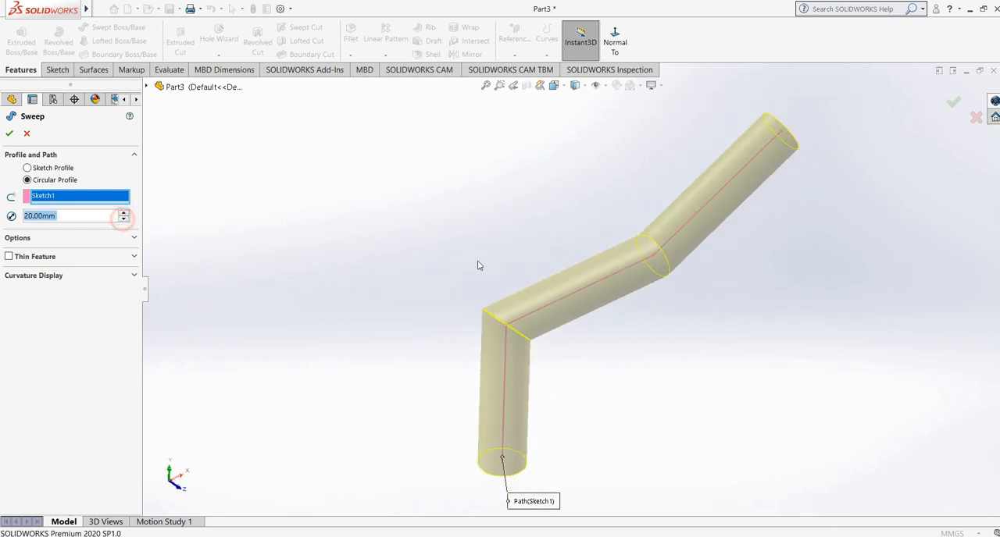
pyautogui.moveTo(476, 266); pyautogui.dragTo(424, 310, button='middle')
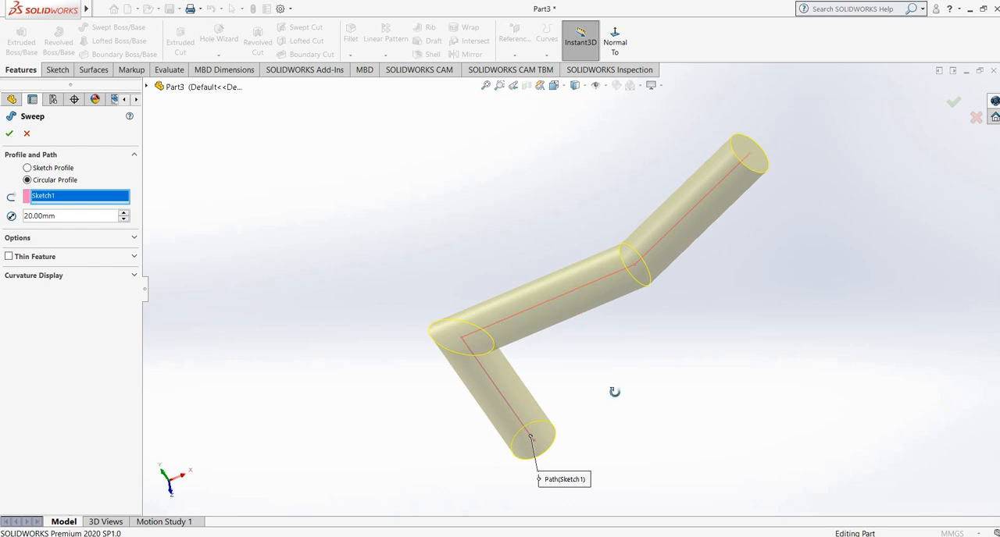
pyautogui.moveTo(612, 393); pyautogui.dragTo(629, 335, button='middle')
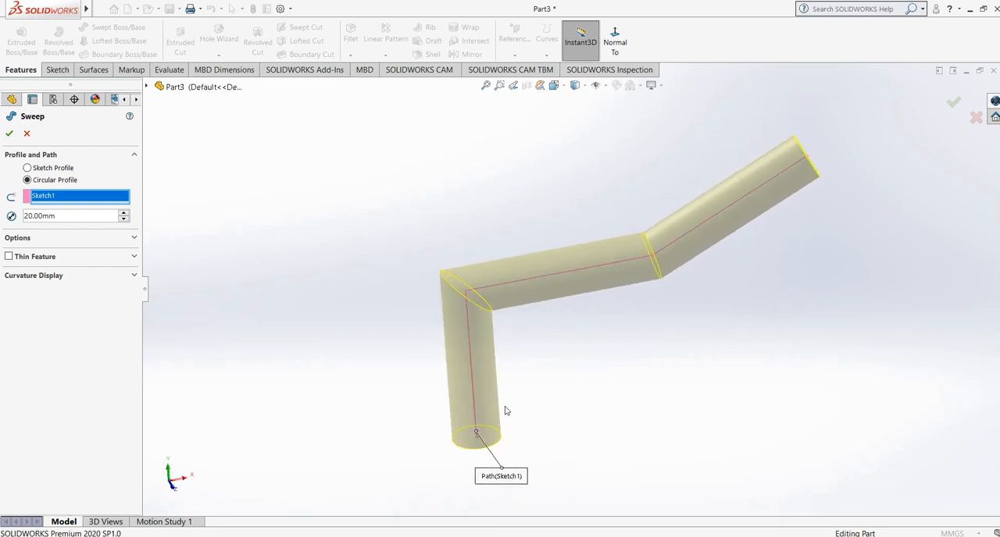
pyautogui.click(9, 133)
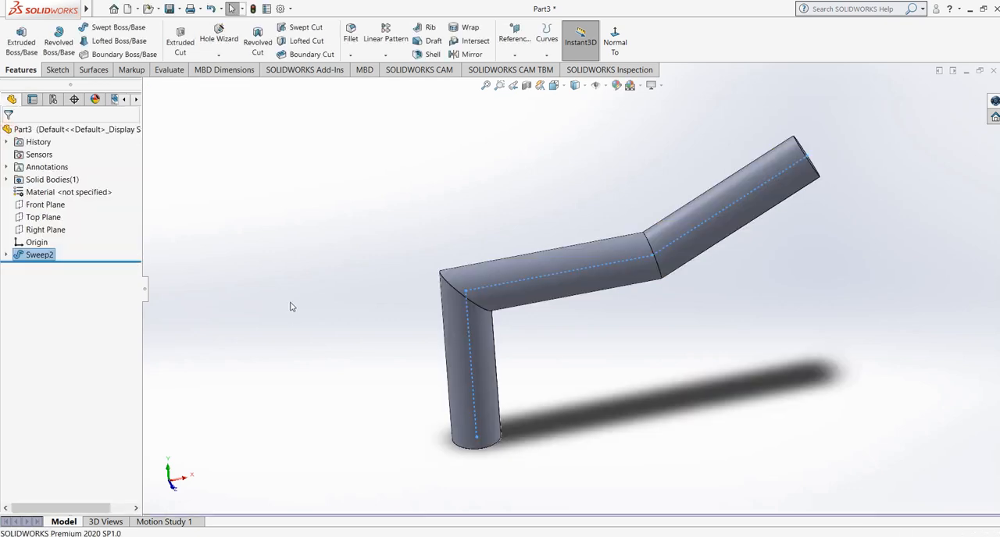
# - Delete the circular-profile sweep while keeping its path sketch
pyautogui.moveTo(290, 306)
pyautogui.mouseDown(button='middle')
pyautogui.moveTo(299, 274)
pyautogui.moveTo(295, 303)
pyautogui.mouseUp(button='middle')
pyautogui.click(446, 205)
pyautogui.moveTo(730, 249)
pyautogui.mouseDown(button='middle')
pyautogui.moveTo(665, 312)
pyautogui.moveTo(717, 252)
pyautogui.moveTo(739, 249)
pyautogui.mouseUp(button='middle')
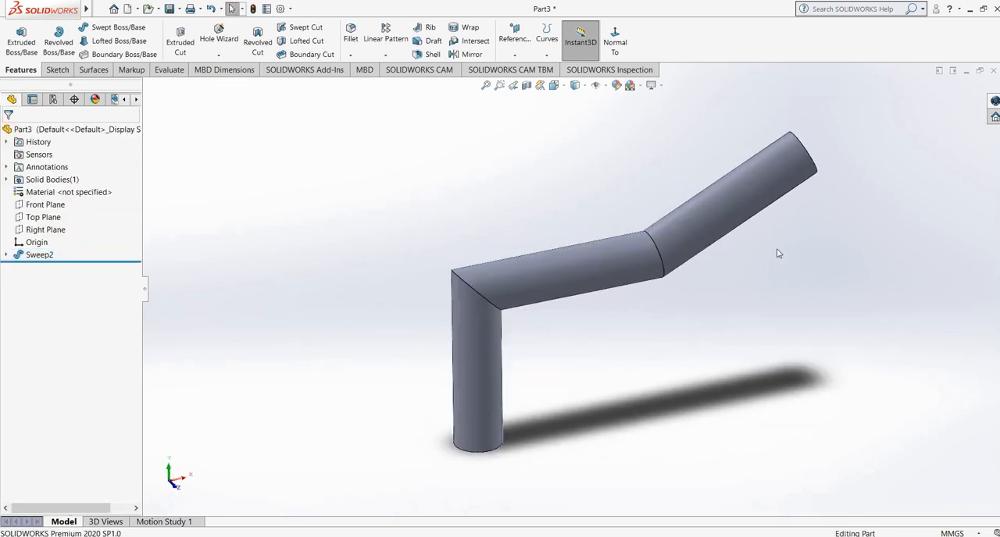
pyautogui.moveTo(701, 290)
pyautogui.mouseDown(button='middle')
pyautogui.moveTo(670, 290)
pyautogui.moveTo(738, 281)
pyautogui.moveTo(724, 308)
pyautogui.mouseUp(button='middle')
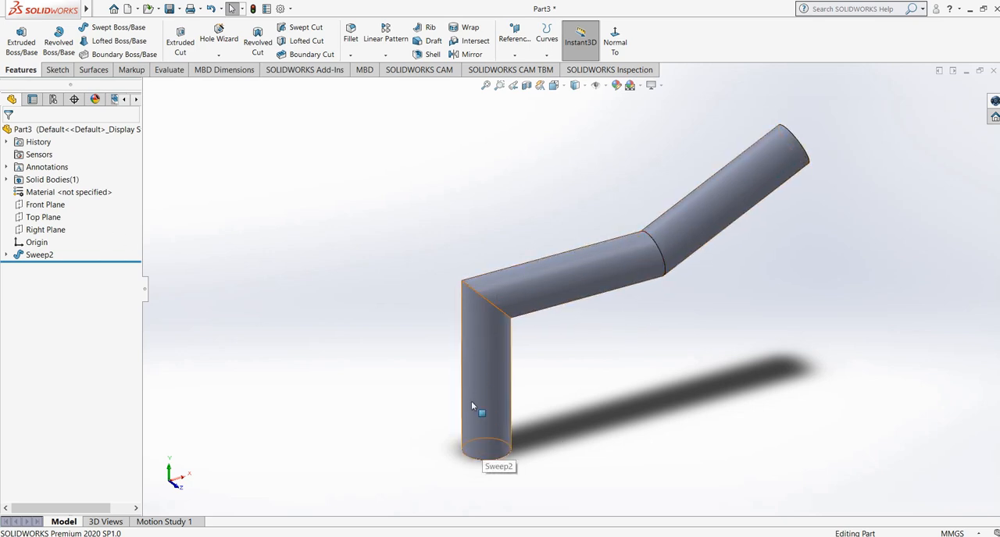
pyautogui.moveTo(471, 400); pyautogui.dragTo(393, 346, button='middle')
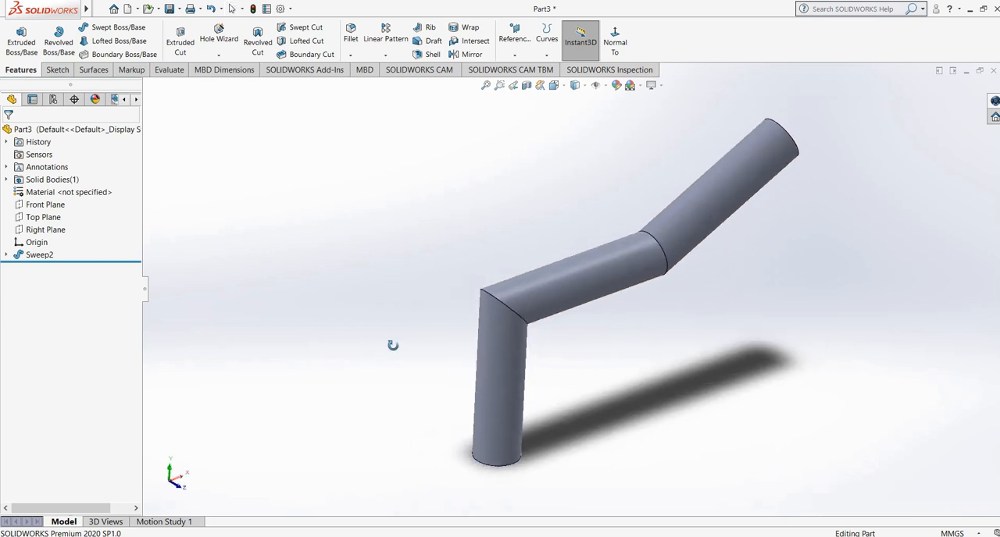
pyautogui.click(6, 256)
pyautogui.rightClick(35, 256)
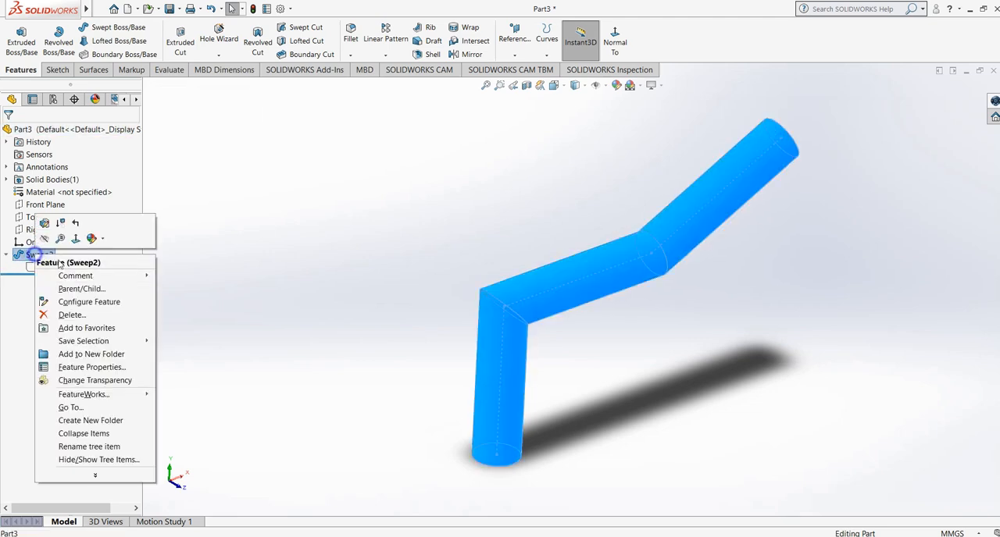
pyautogui.click(72, 315)
pyautogui.click(576, 207)
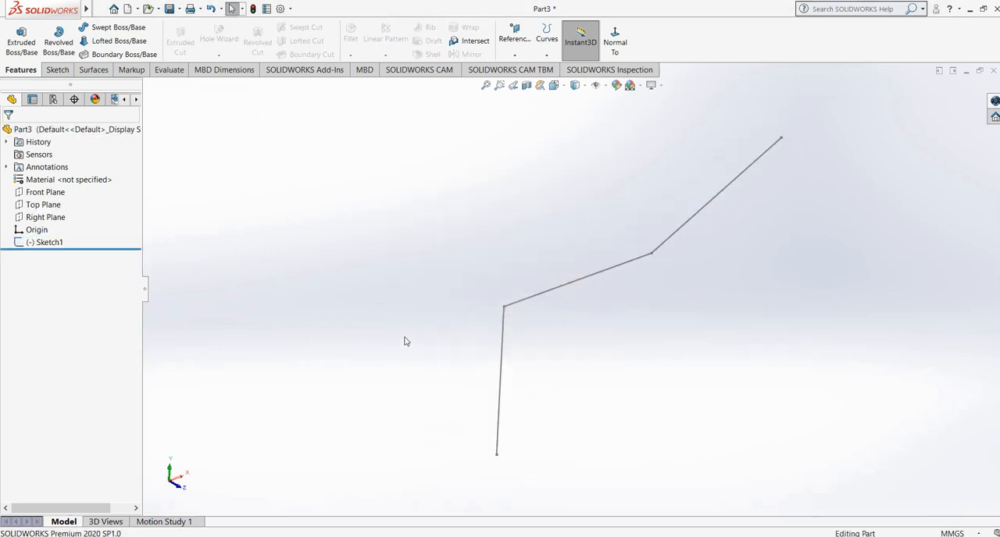
# - Sketch two concentric circles at the origin on the Top Plane, a larger one freehand and an inner one of 5 mm diameter
pyautogui.click(43, 205)
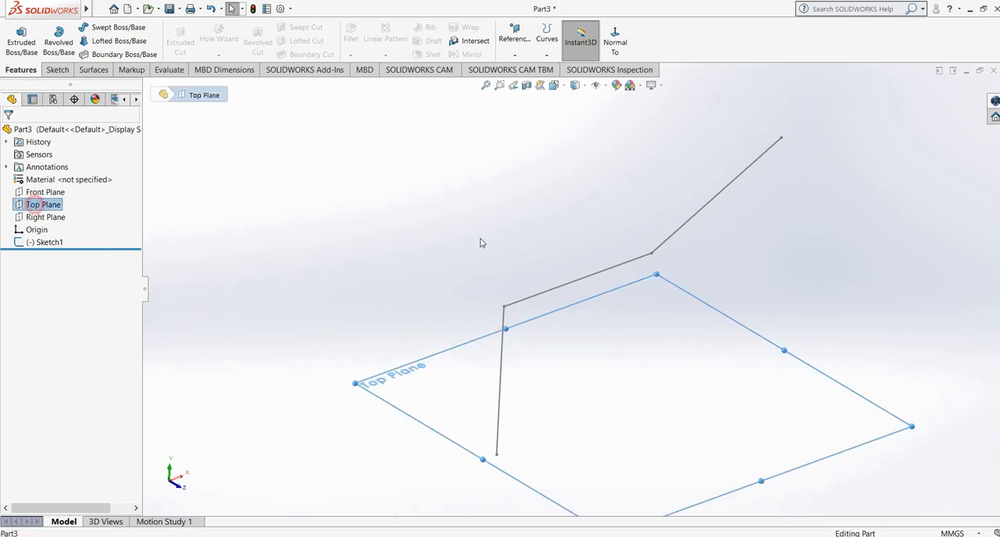
pyautogui.click(56, 70)
pyautogui.click(15, 36)
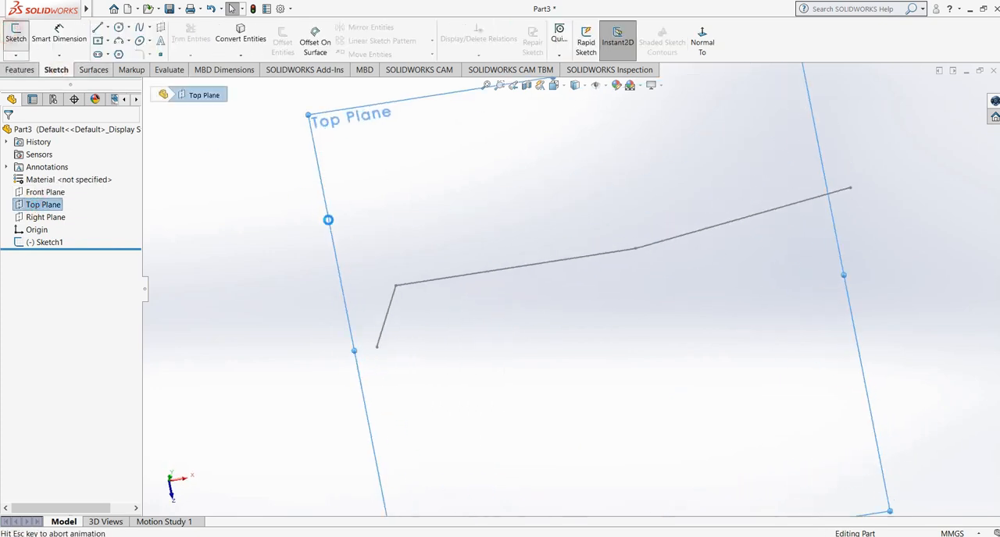
pyautogui.click(118, 27)
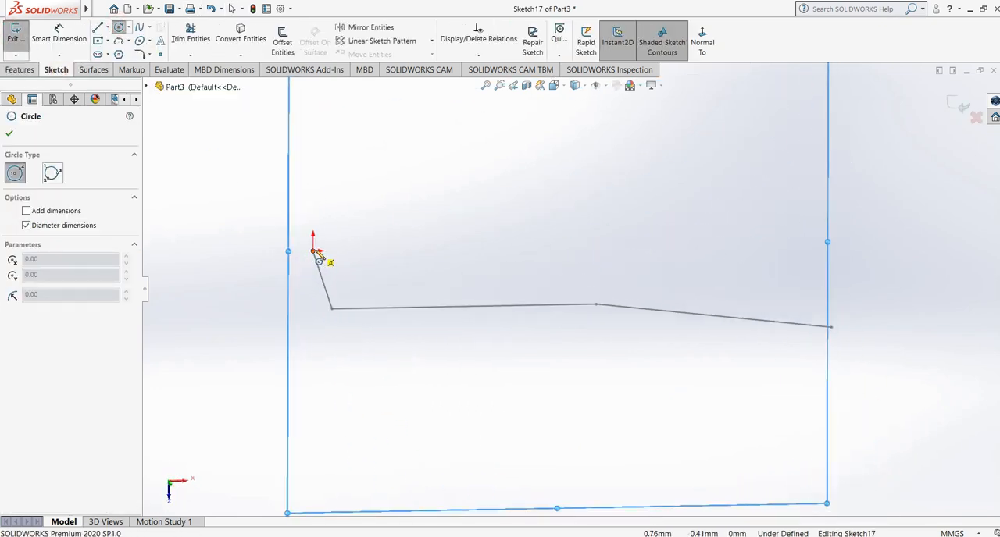
pyautogui.click(313, 251)
pyautogui.click(350, 270)
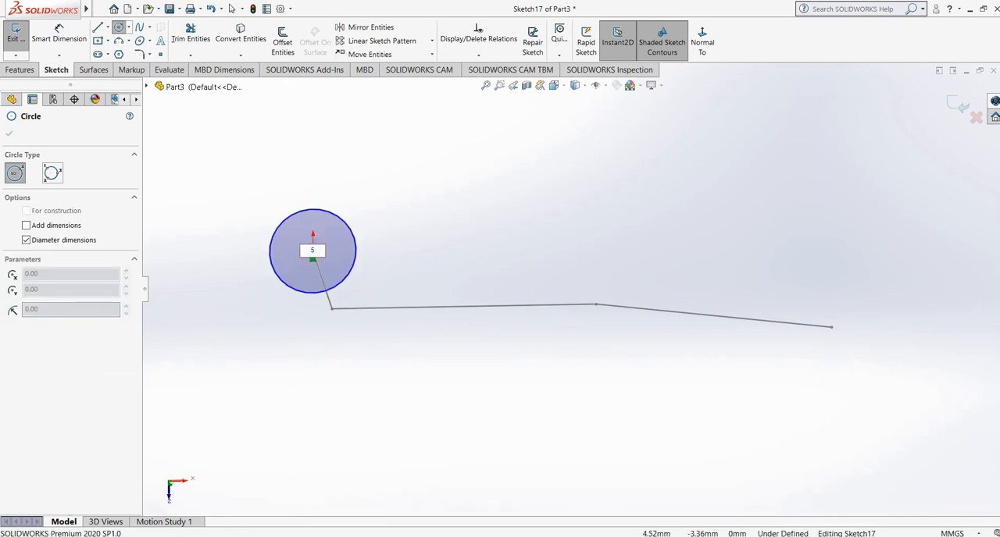
pyautogui.rightClick(400, 83)
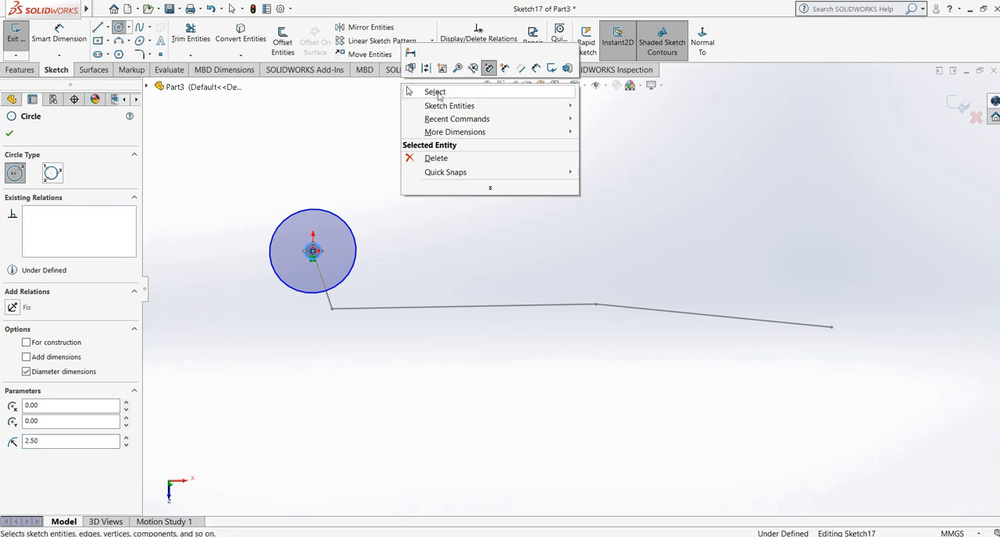
pyautogui.click(407, 91)
# - Enlarge the inner circle freehand to about half the outer circle's diameter and exit the sketch
pyautogui.click(329, 268)
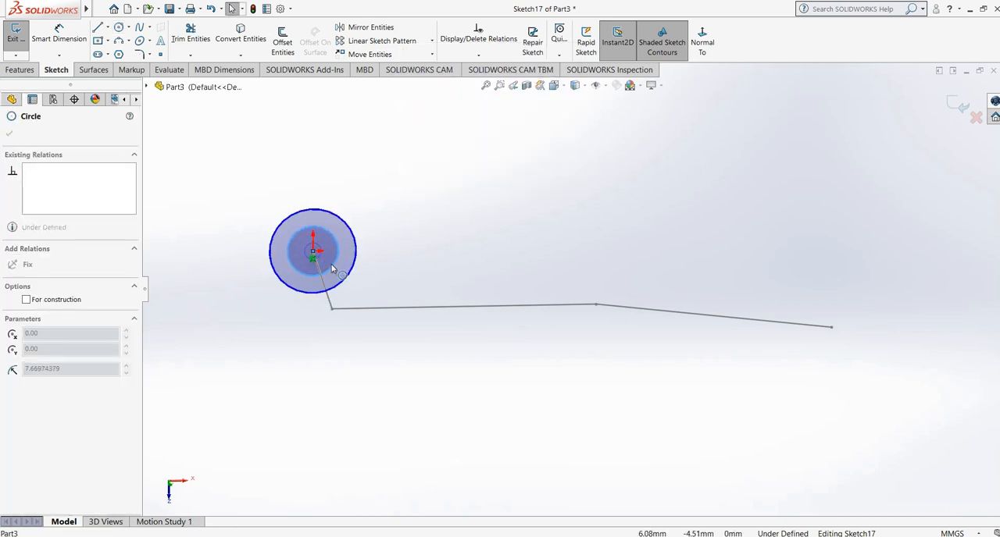
pyautogui.click(418, 263)
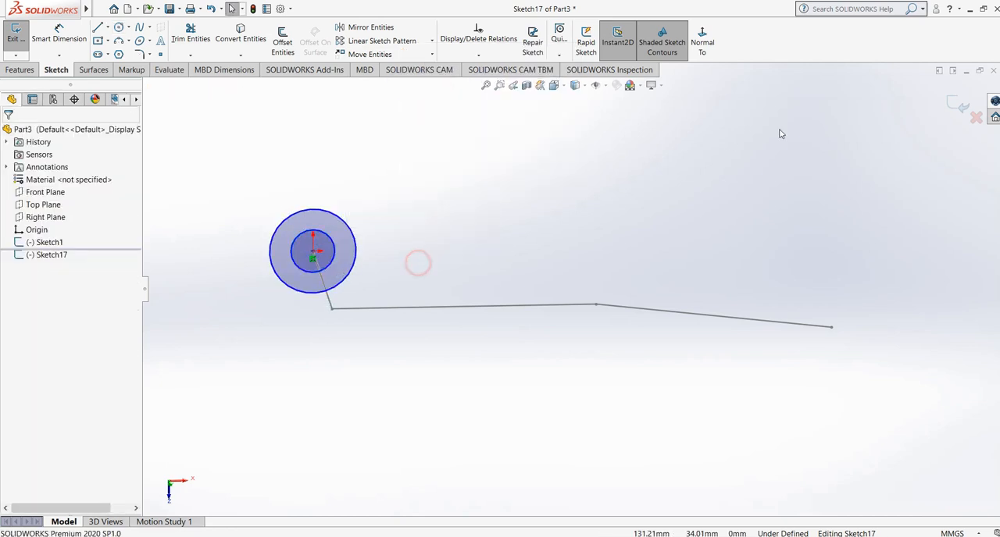
pyautogui.click(959, 105)
# - Create a Swept Boss/Base using the concentric-circle sketch as the profile and the three-segment sketch as the path
pyautogui.moveTo(458, 334); pyautogui.dragTo(460, 183, button='middle')
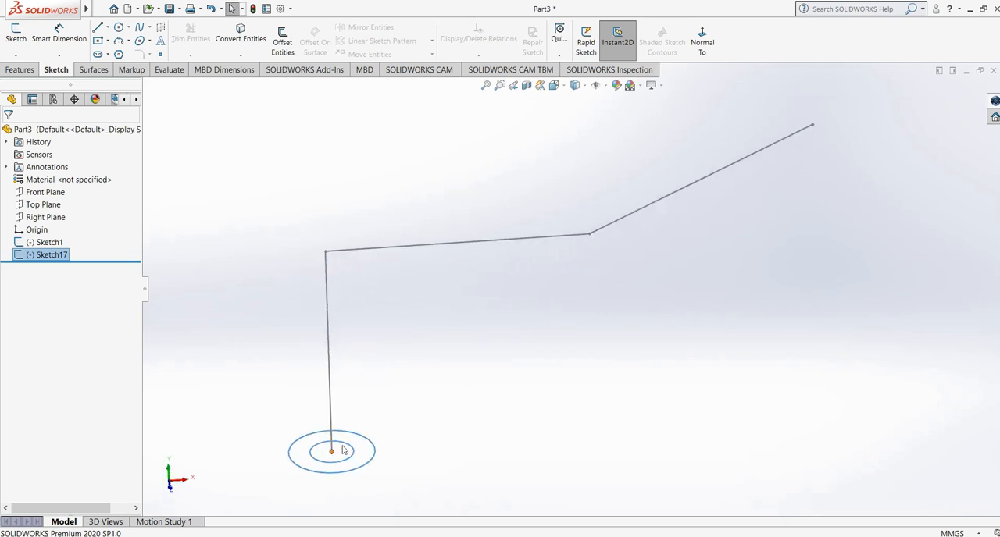
pyautogui.click(15, 69)
pyautogui.click(250, 185)
pyautogui.click(121, 27)
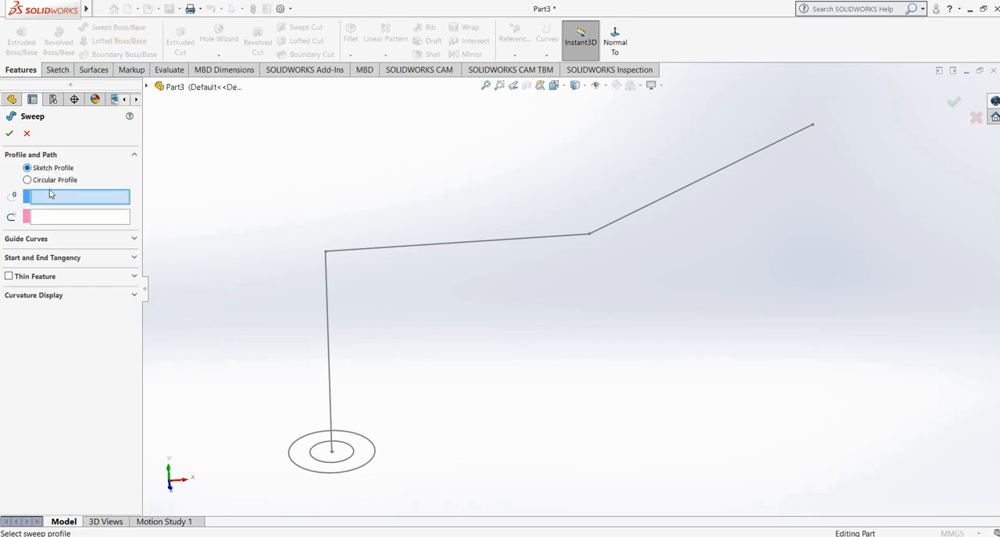
pyautogui.click(318, 472)
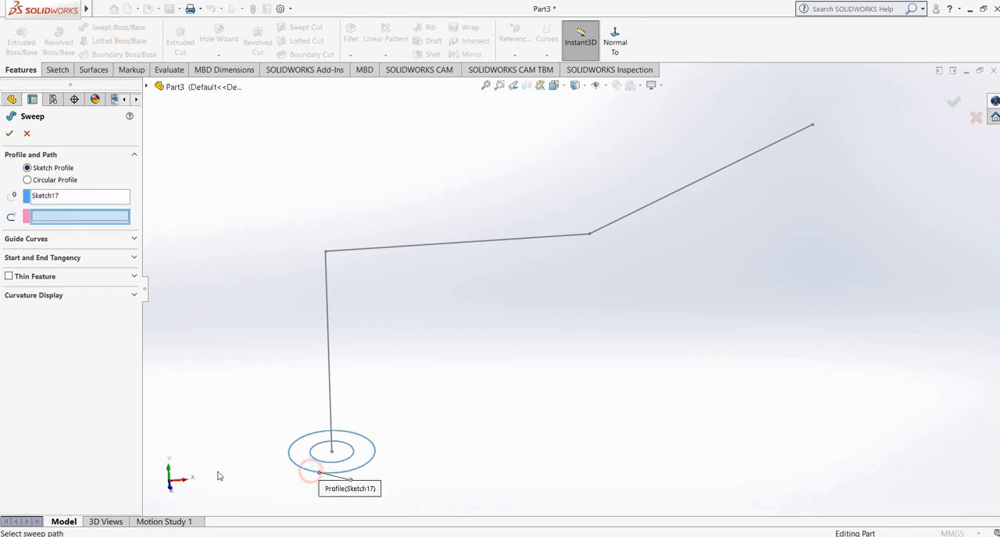
pyautogui.click(329, 310)
pyautogui.click(9, 133)
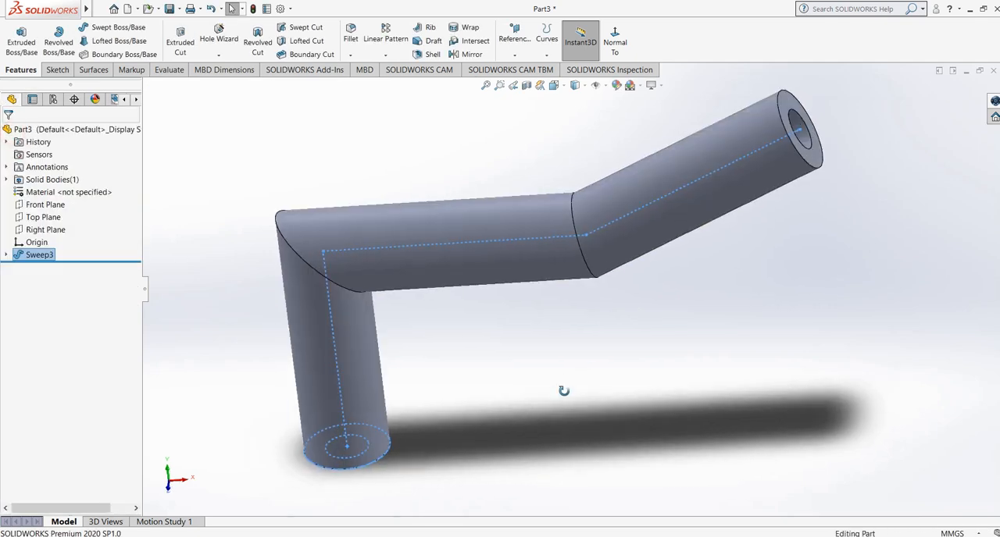
pyautogui.moveTo(563, 390); pyautogui.dragTo(612, 364, button='middle')
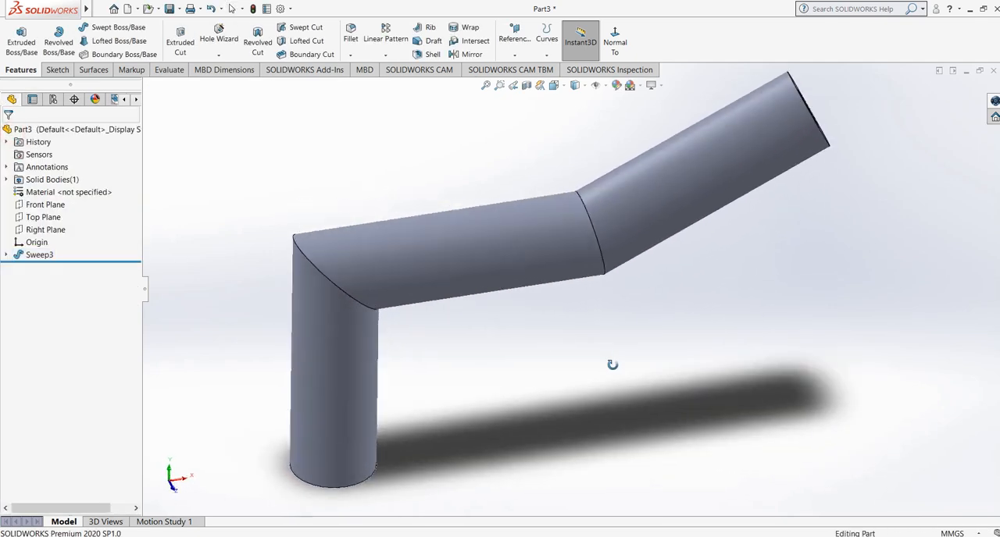